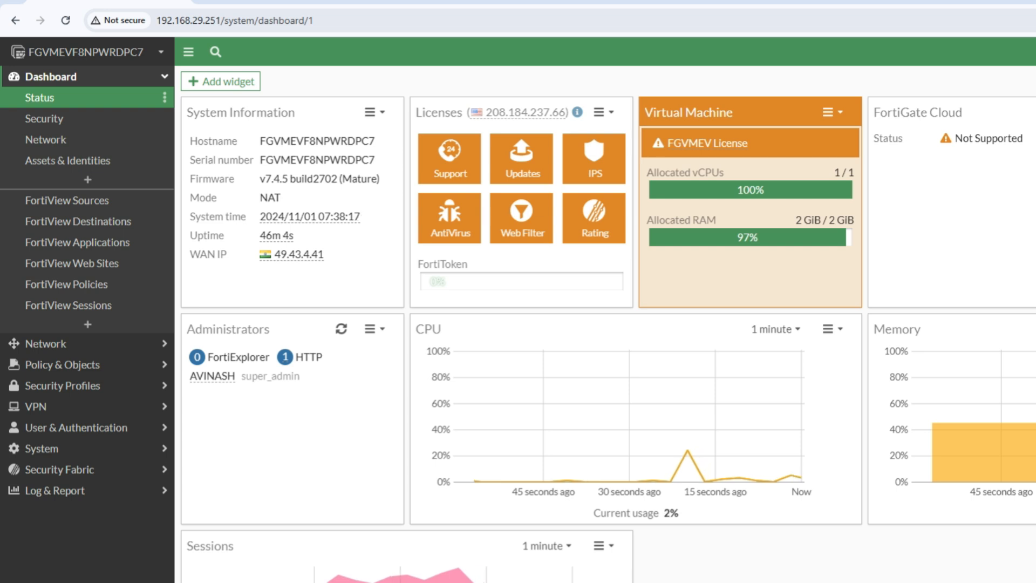
# Start a new virtual IP under the policy objects and name it Remote Desktop.
pyautogui.moveTo(463, 152)
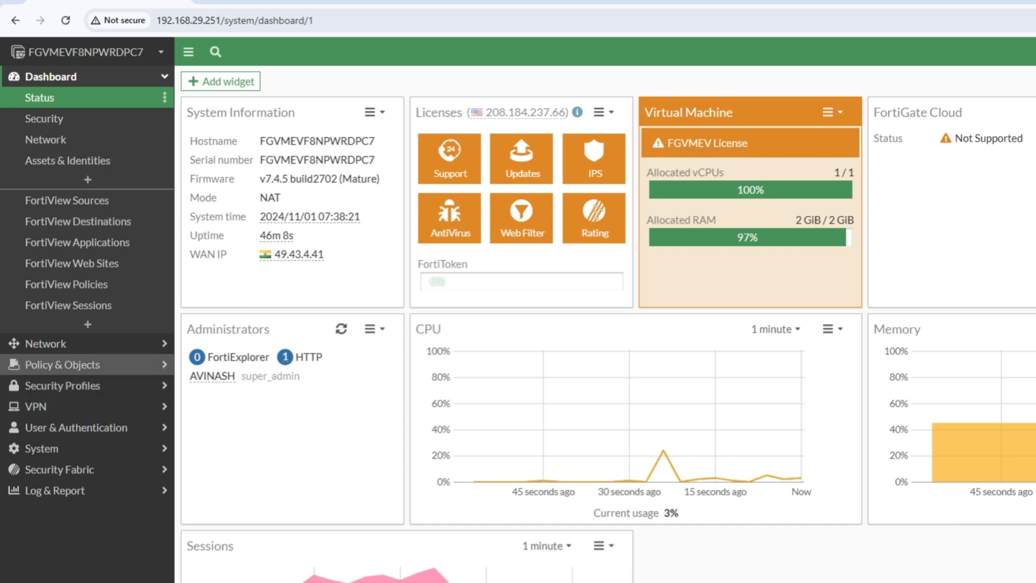
pyautogui.click(54, 364)
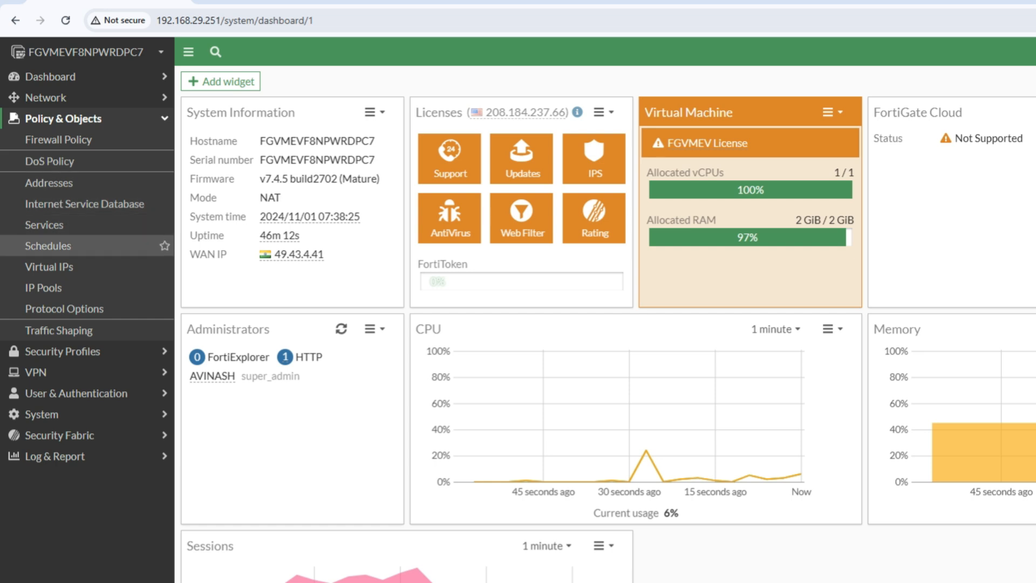
pyautogui.click(48, 266)
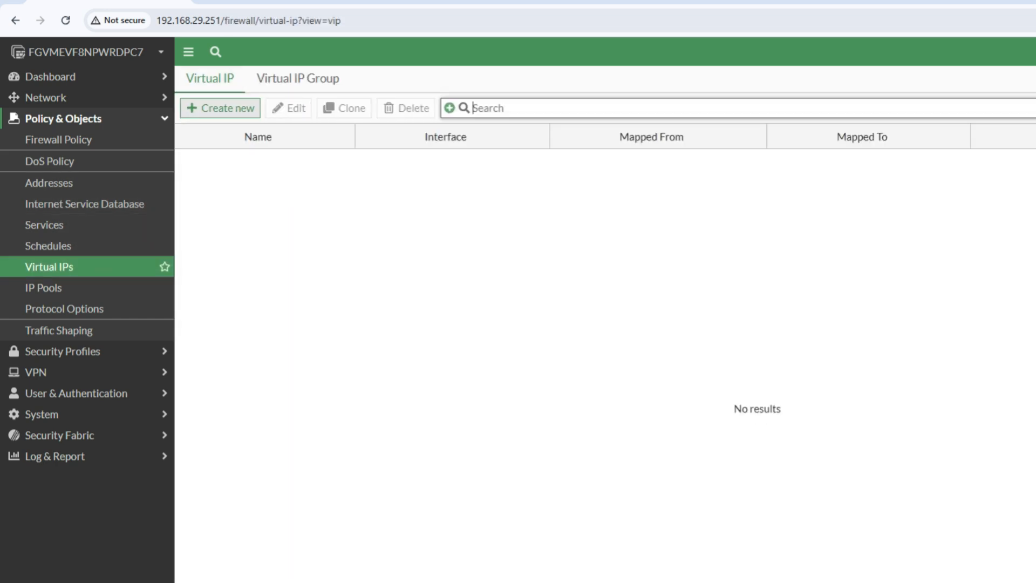
pyautogui.click(220, 108)
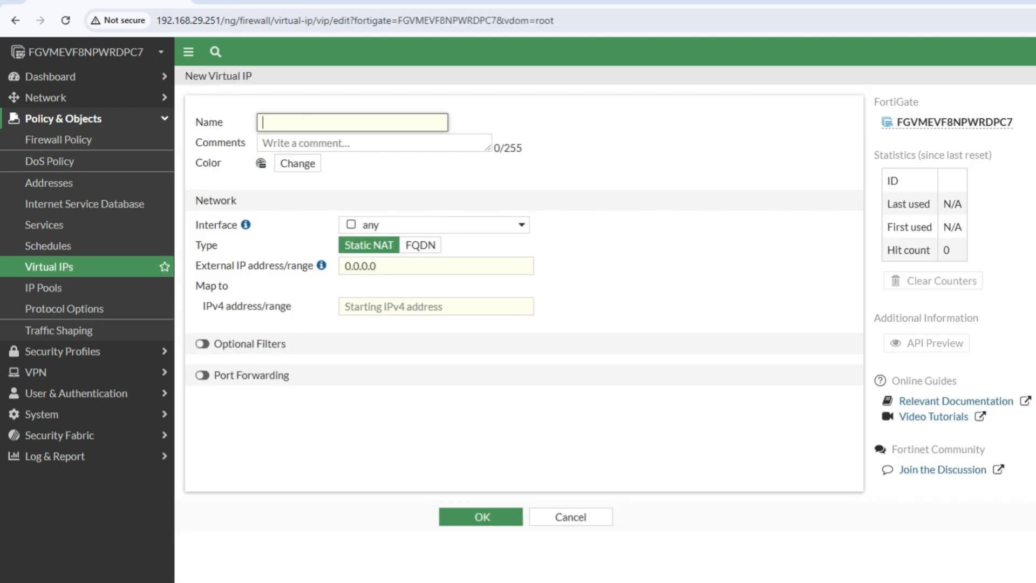
pyautogui.press('capslock')
pyautogui.write('R')
pyautogui.press('capslock')
pyautogui.write('emote')
pyautogui.press('capslock')
pyautogui.write('D')
pyautogui.press('capslock')
pyautogui.write('esktop')
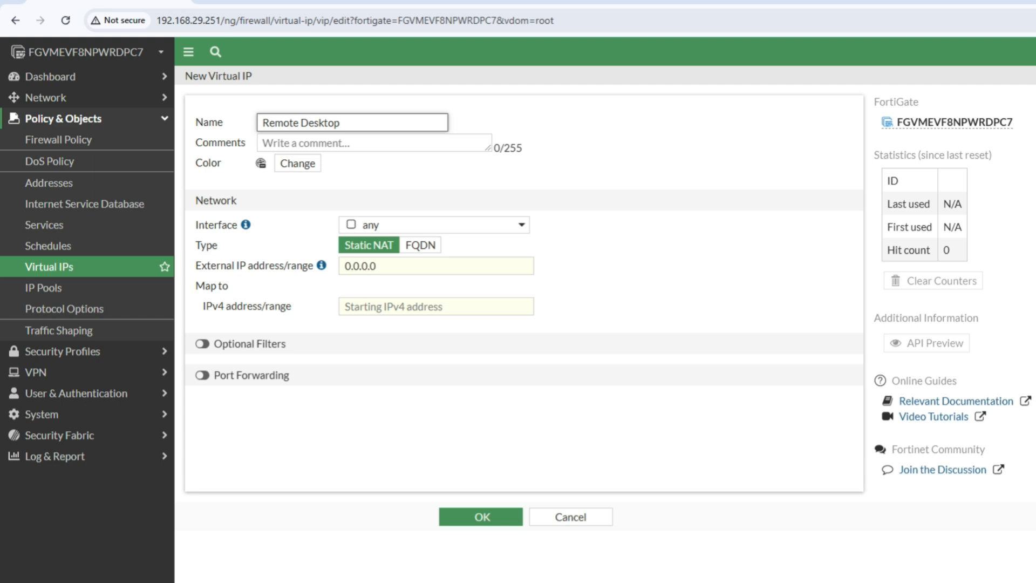
# Set the virtual IP's interface to wan (port1) and check that interface's IPv4 address.
pyautogui.click(434, 225)
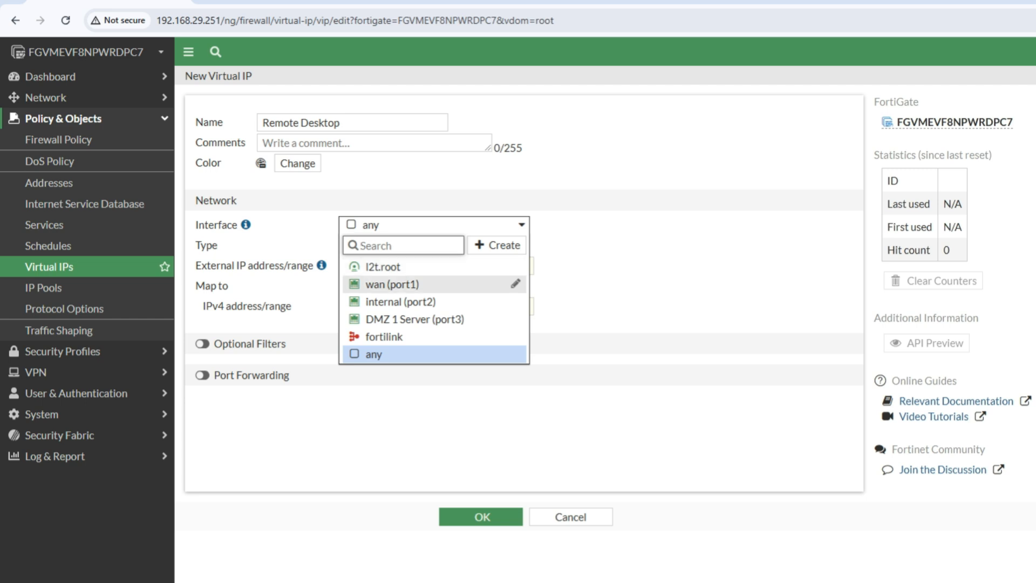
pyautogui.click(392, 284)
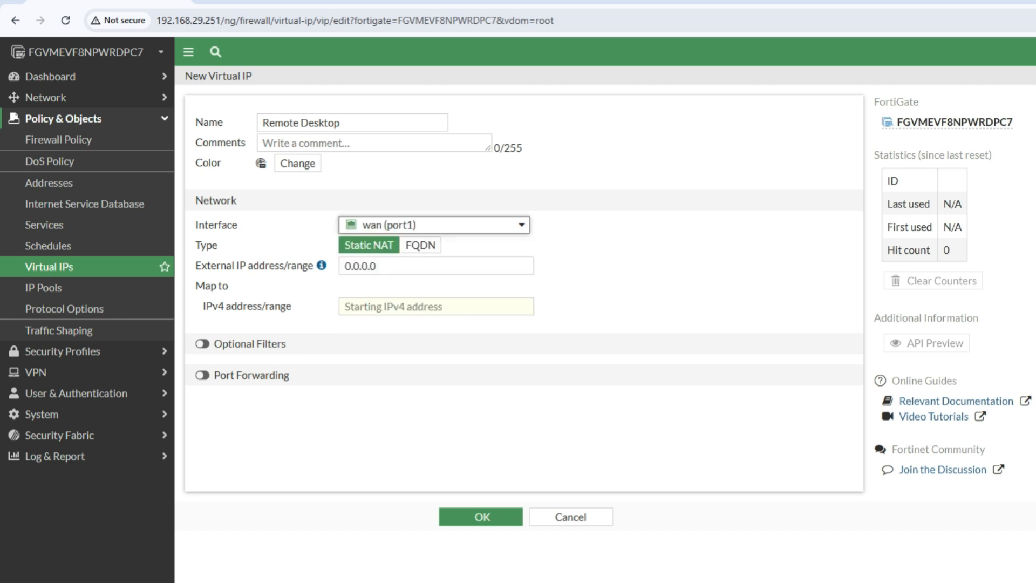
pyautogui.moveTo(420, 225)
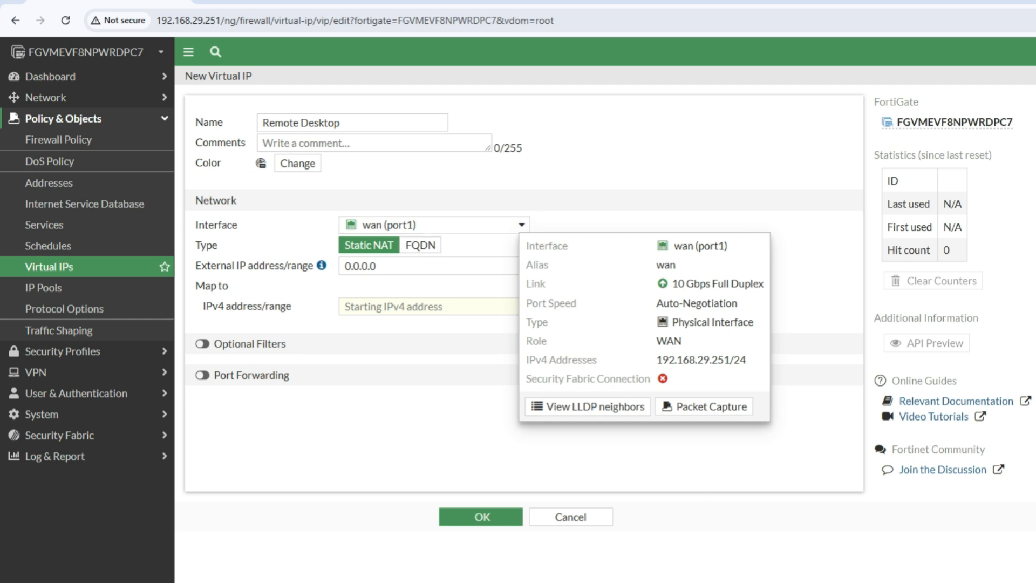
pyautogui.moveTo(657, 359); pyautogui.dragTo(746, 359)
pyautogui.click(746, 360)
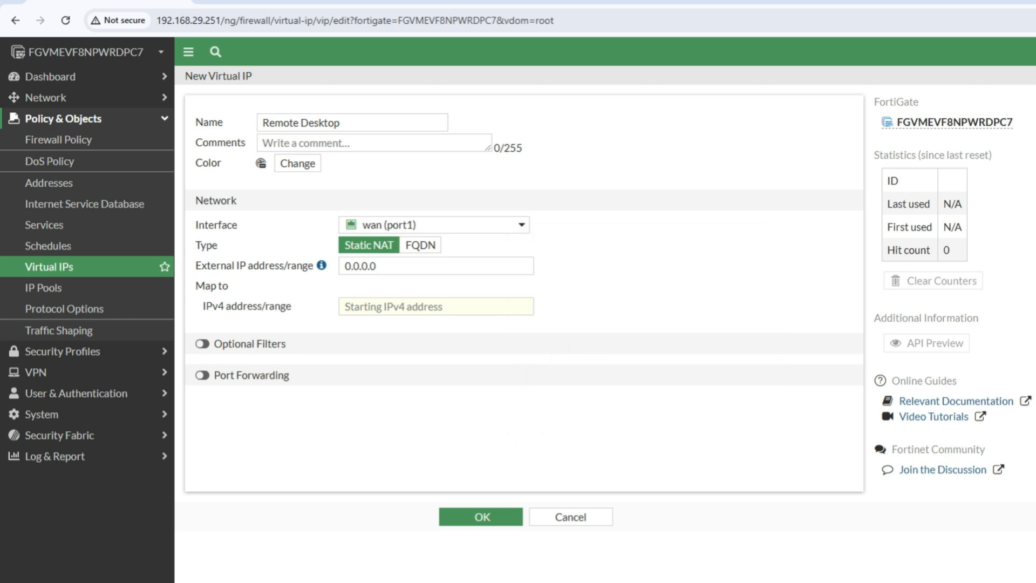
# Check the suggested values for the virtual IP's external IP address/range.
pyautogui.click(382, 266)
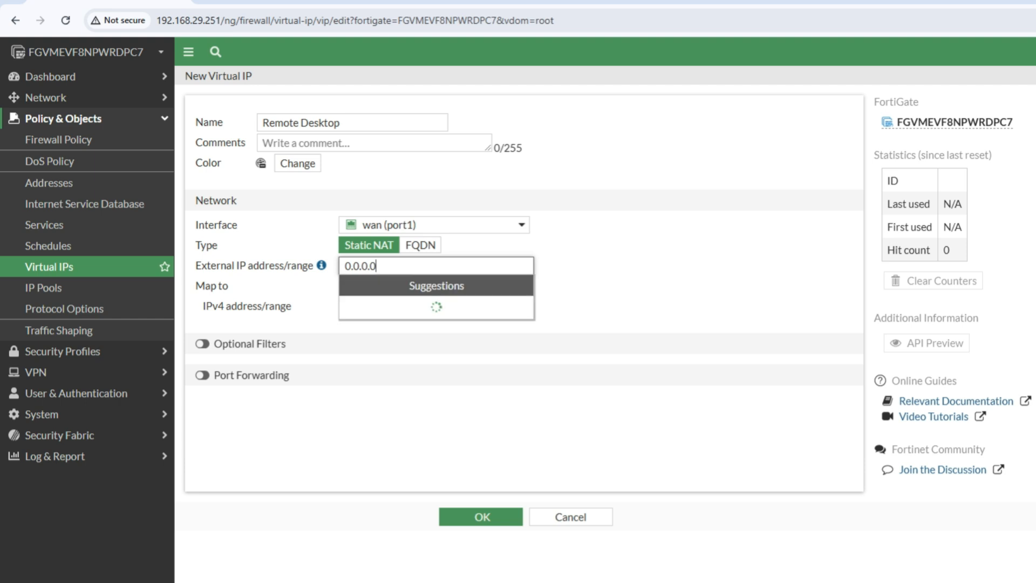
pyautogui.press('Tab')
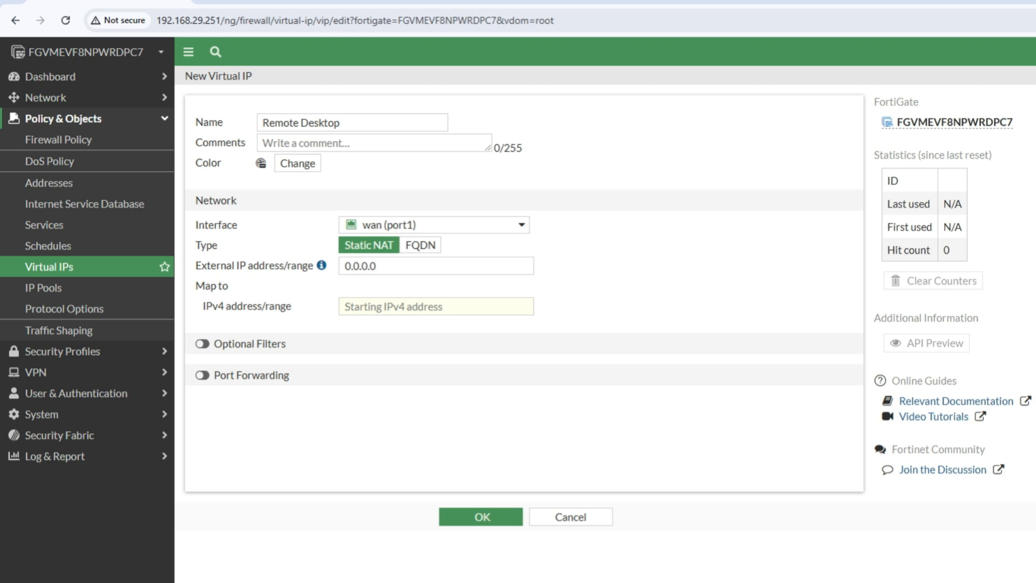
pyautogui.click(382, 266)
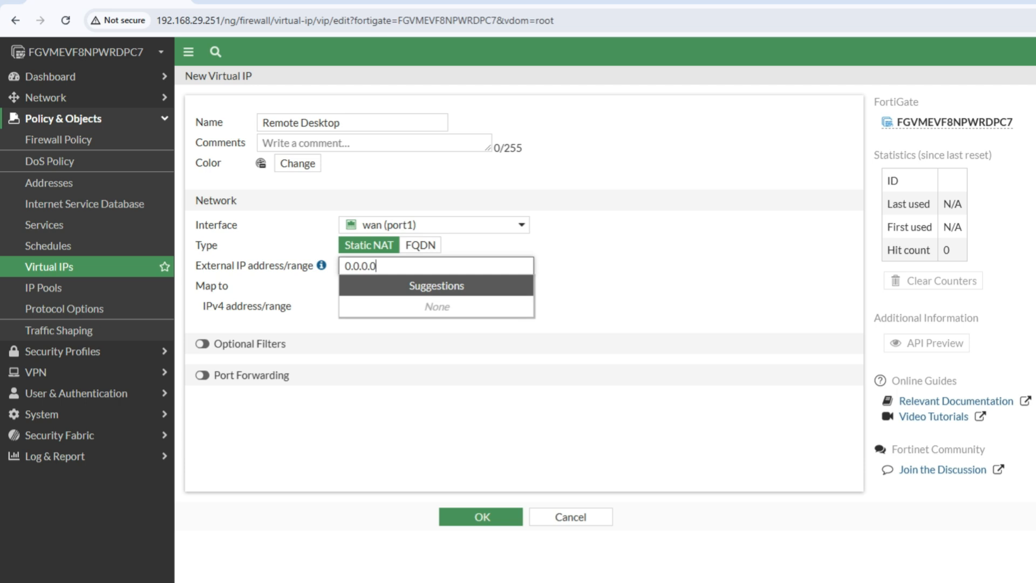
pyautogui.click(637, 270)
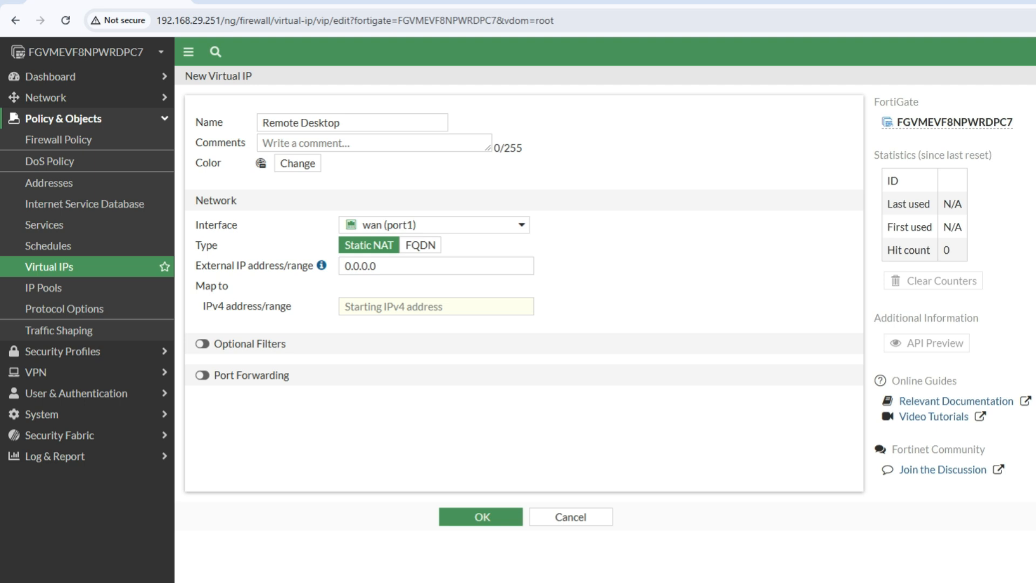
# Map the virtual IP to IPv4 address 10.10.100.10 and check it against the target Windows machine's network connection details.
pyautogui.click(436, 307)
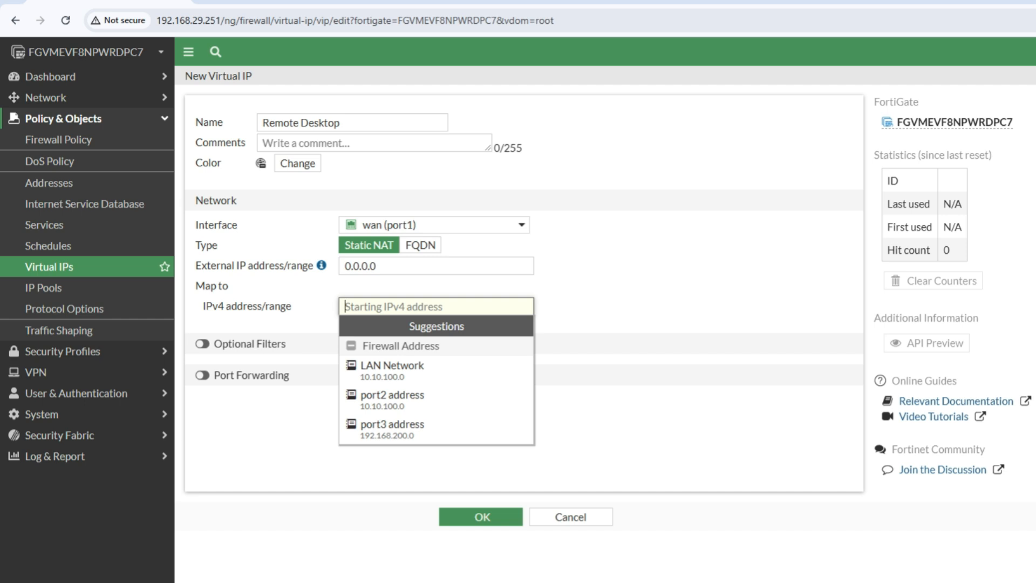
pyautogui.write('10.10.100.10')
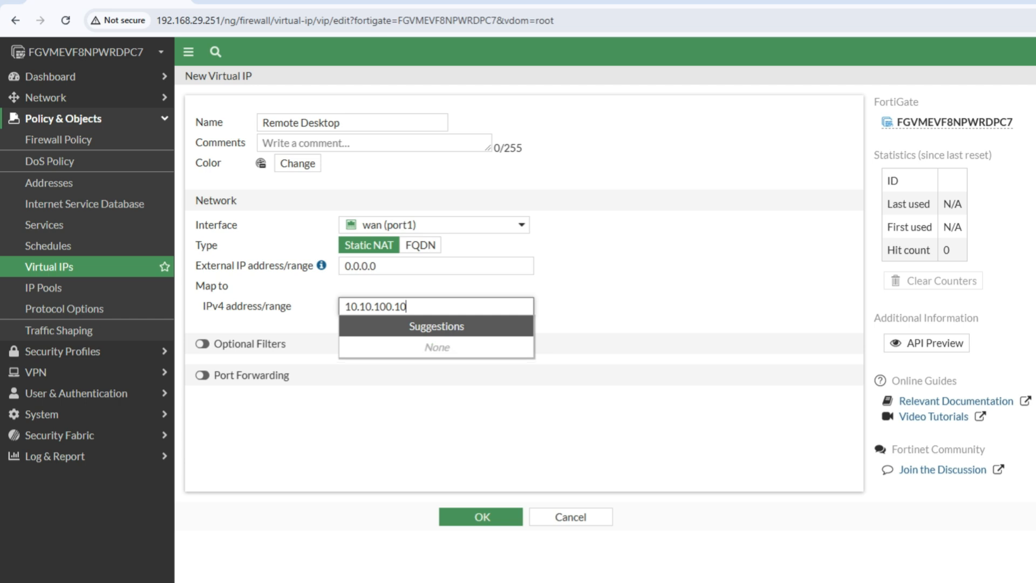
pyautogui.click(826, 582)
pyautogui.click(966, 582)
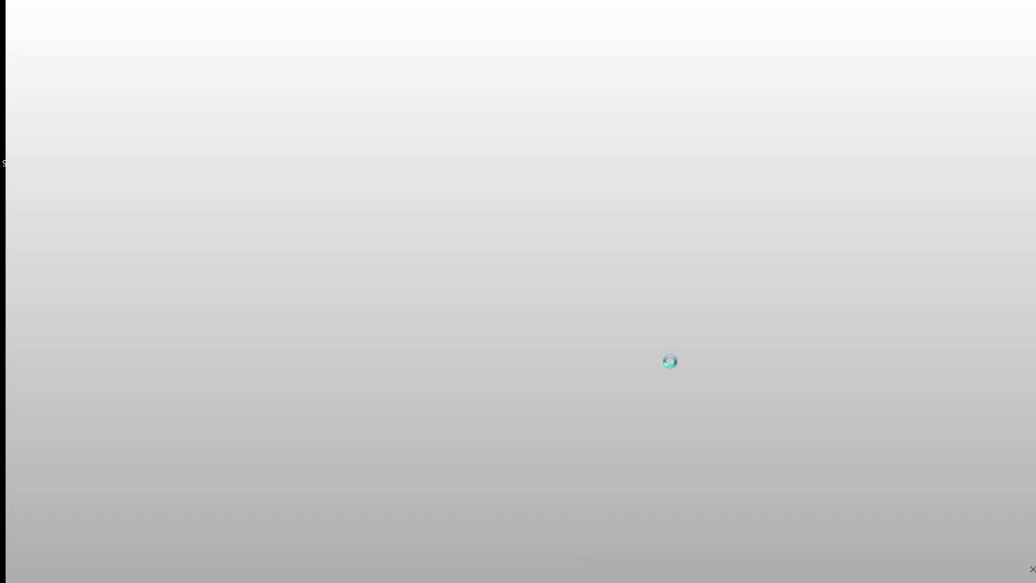
pyautogui.click(594, 338)
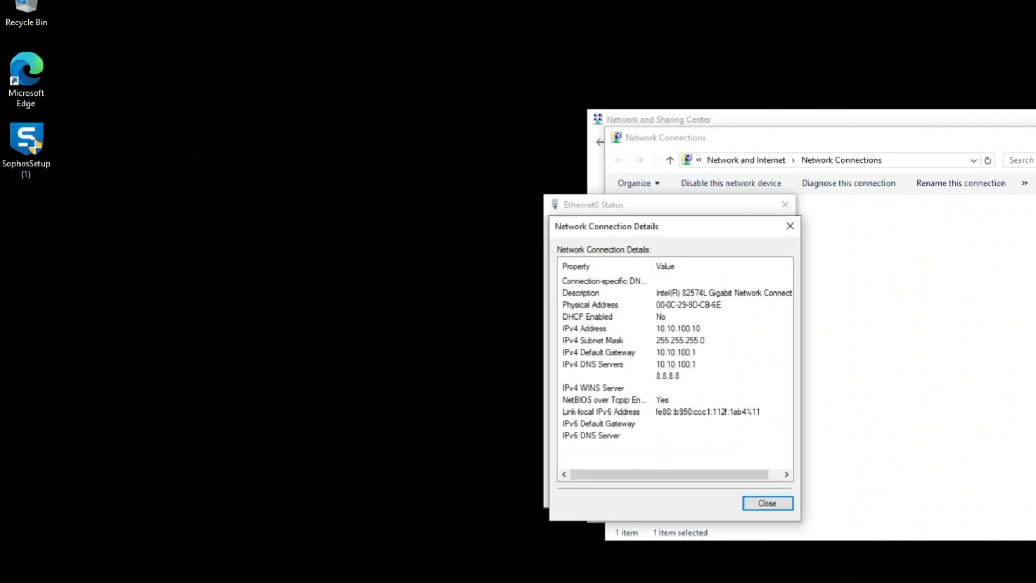
pyautogui.click(678, 329)
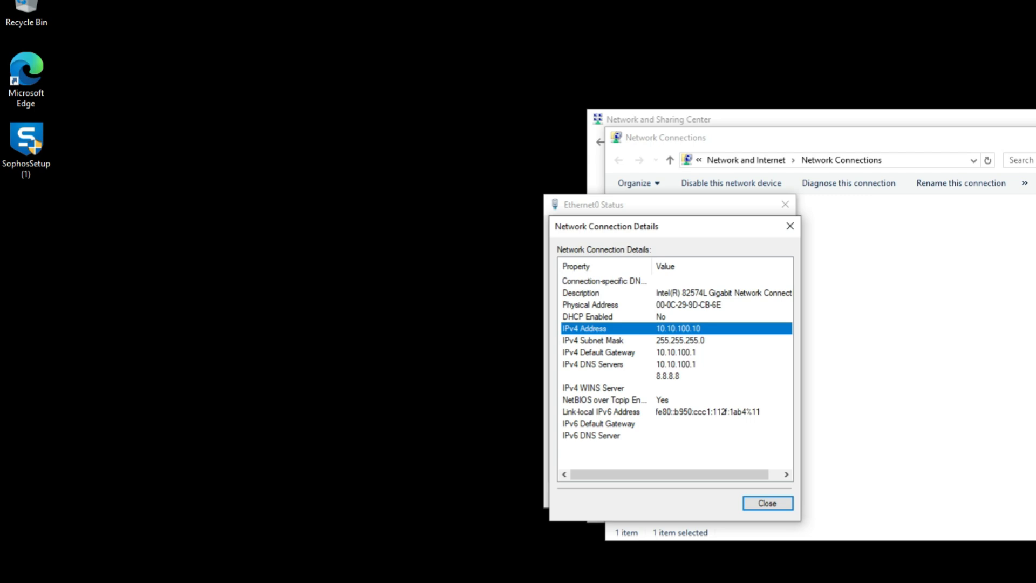
pyautogui.click(790, 226)
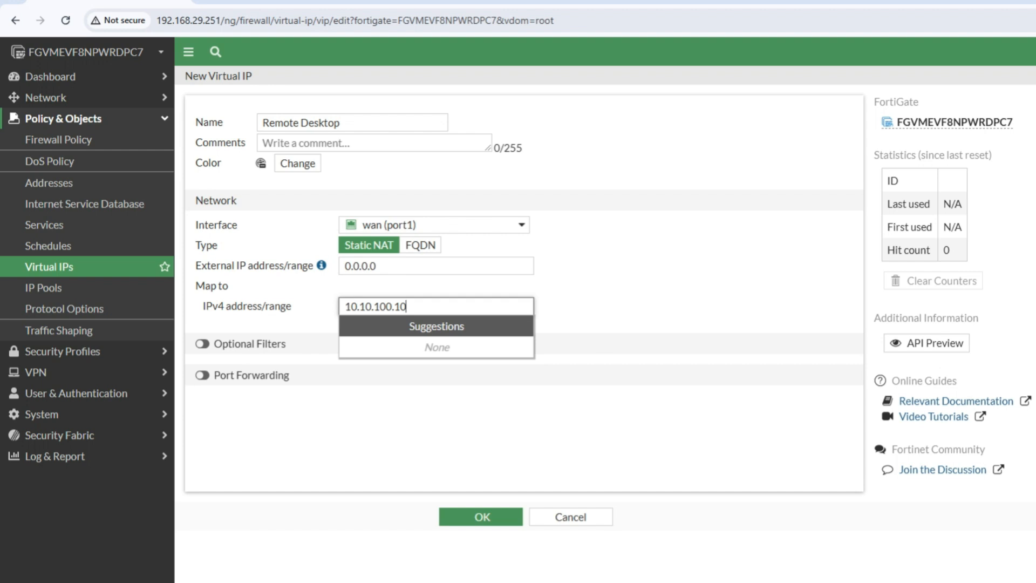
pyautogui.press('Tab')
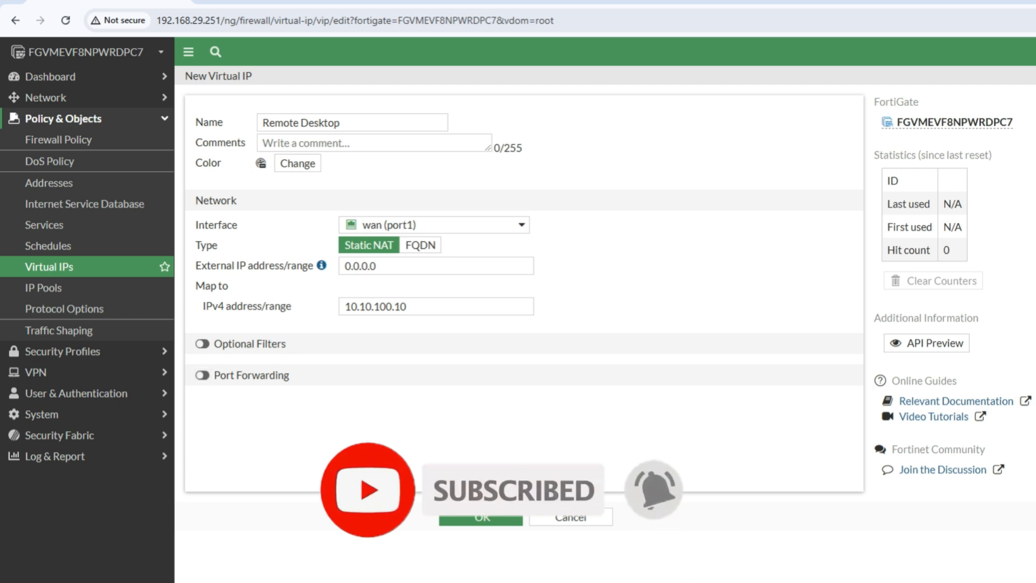
# Enable TCP port forwarding from external service port 3389 to IPv4 port 3398 and save the virtual IP.
pyautogui.click(202, 375)
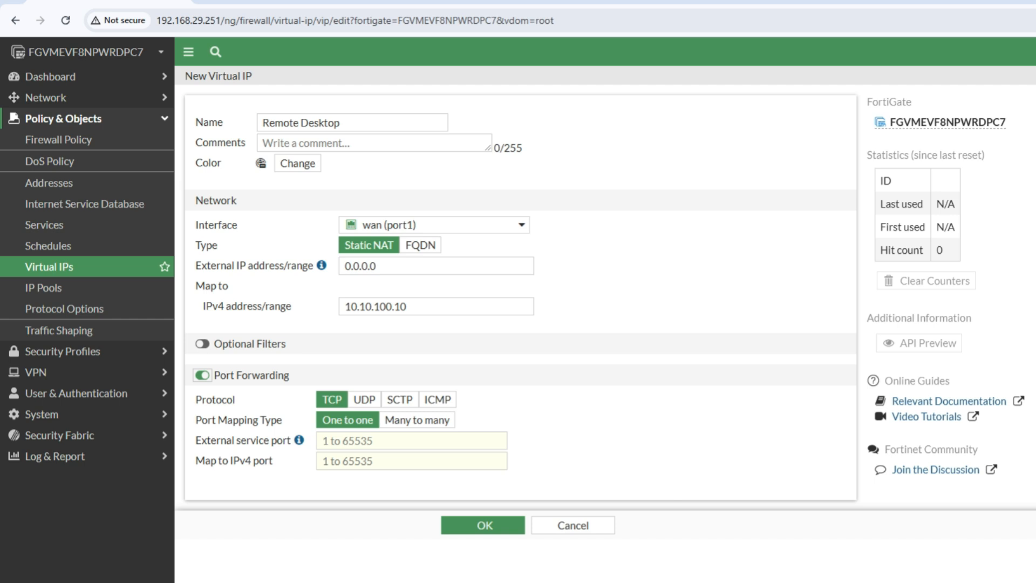
pyautogui.click(367, 441)
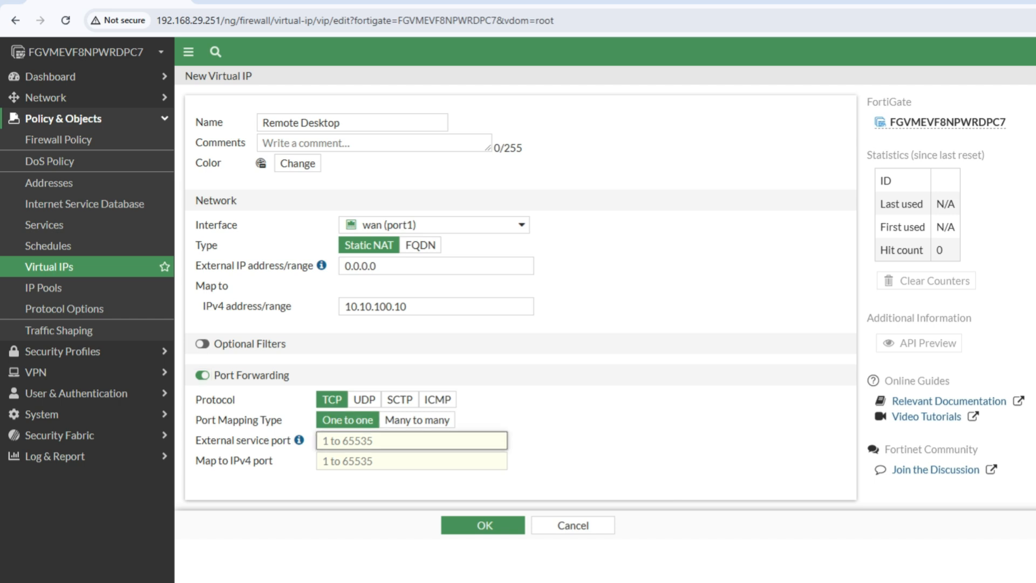
pyautogui.write('3389')
pyautogui.click(366, 460)
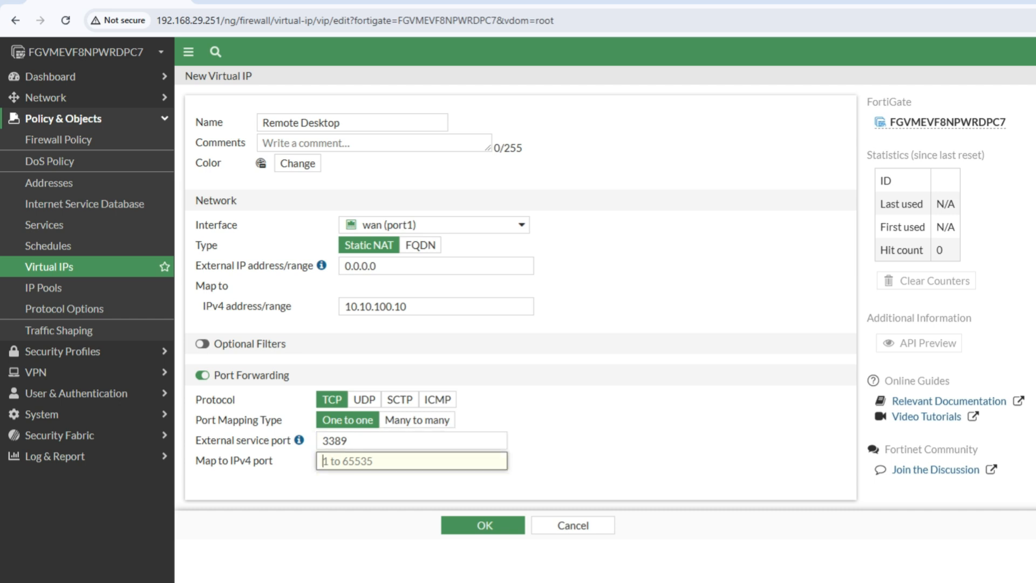
pyautogui.write('3398')
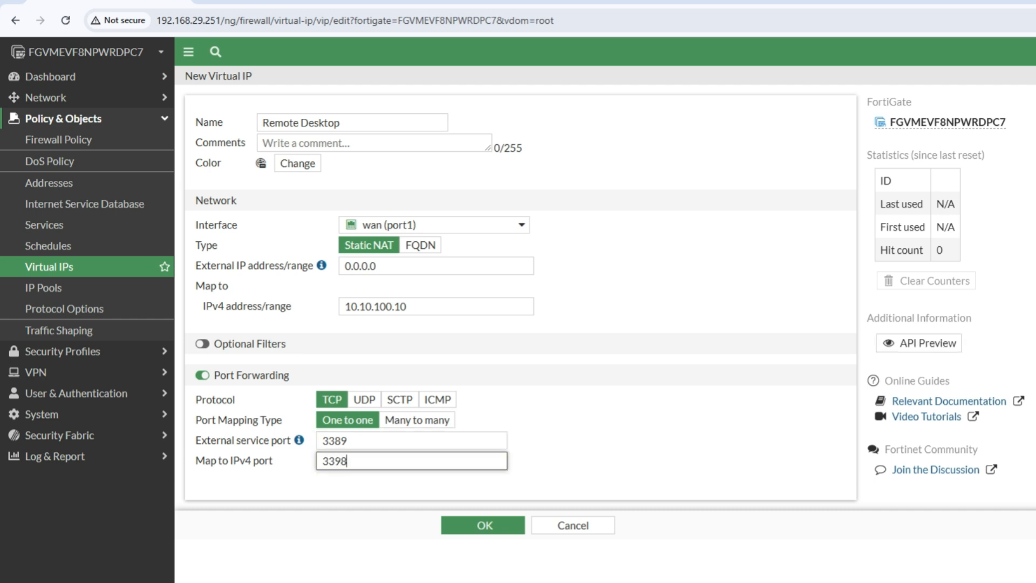
pyautogui.click(367, 440)
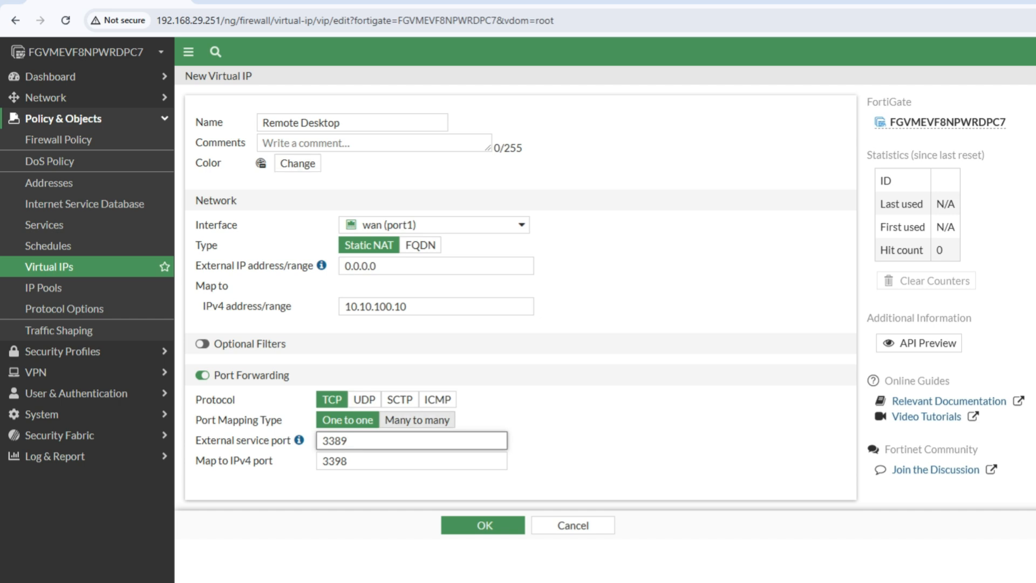
pyautogui.press('Return')
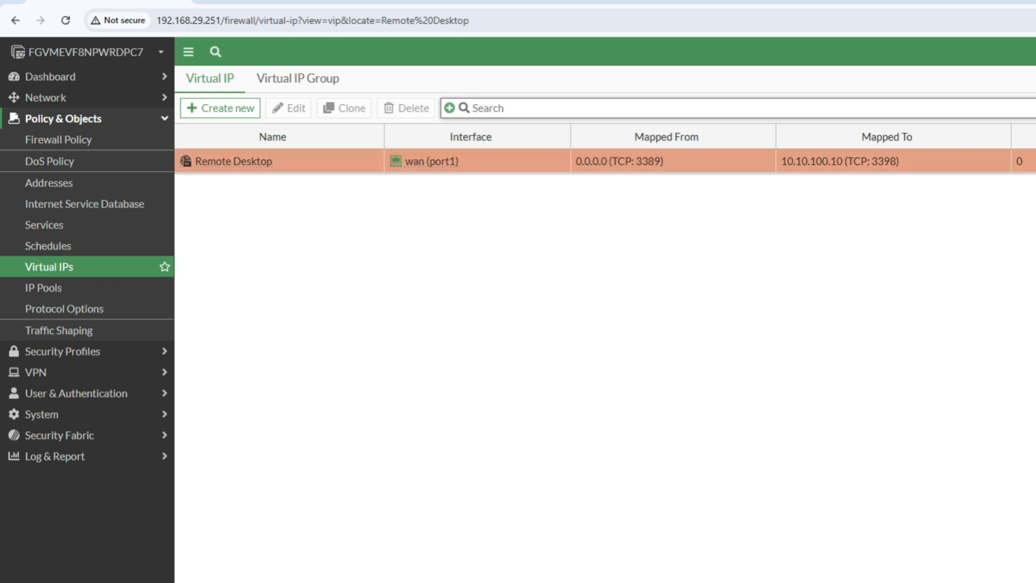
# Start a new firewall policy and name it Remote Access Allow.
pyautogui.moveTo(269, 162)
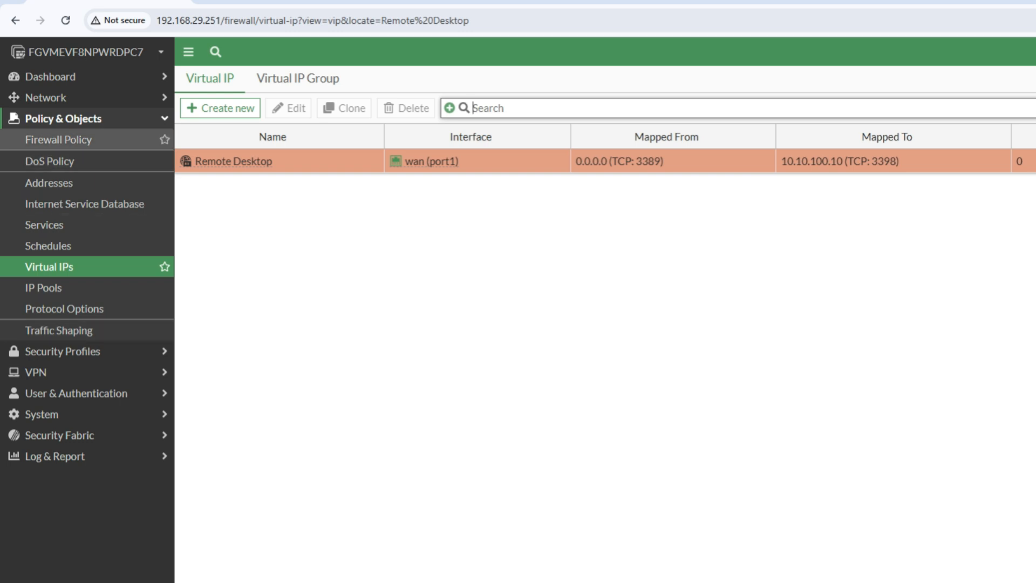
pyautogui.click(59, 139)
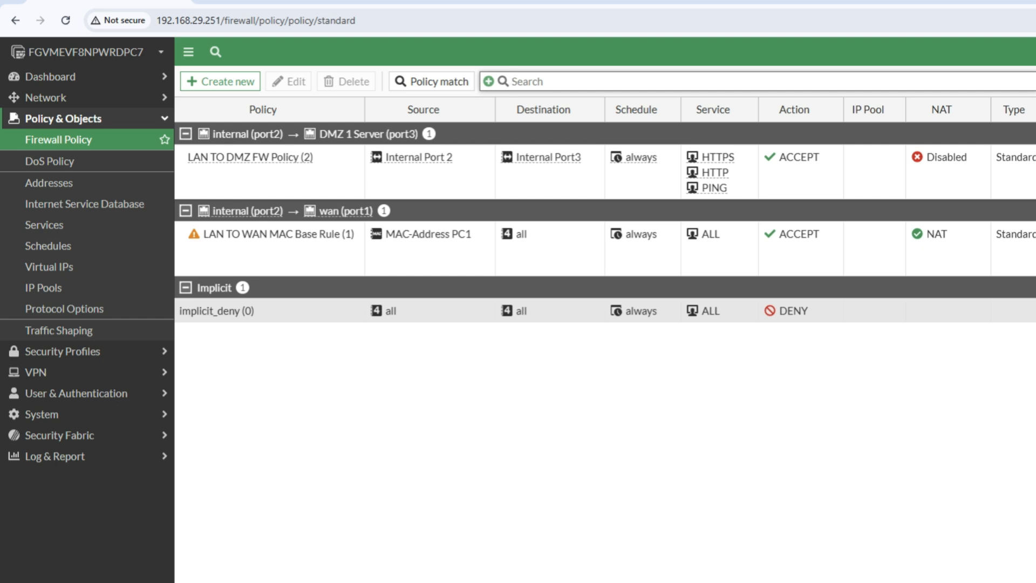
pyautogui.click(221, 82)
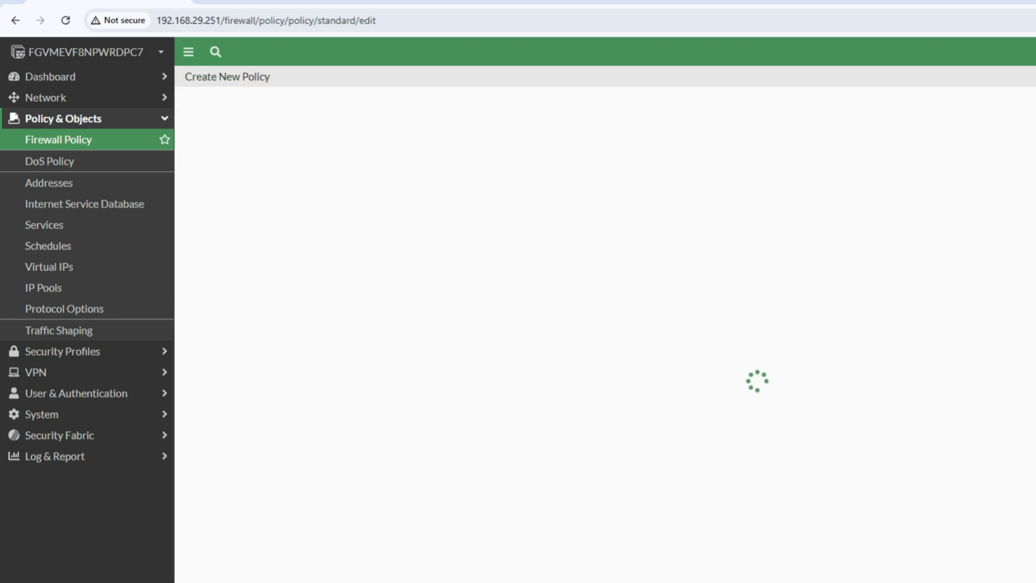
pyautogui.press('capslock')
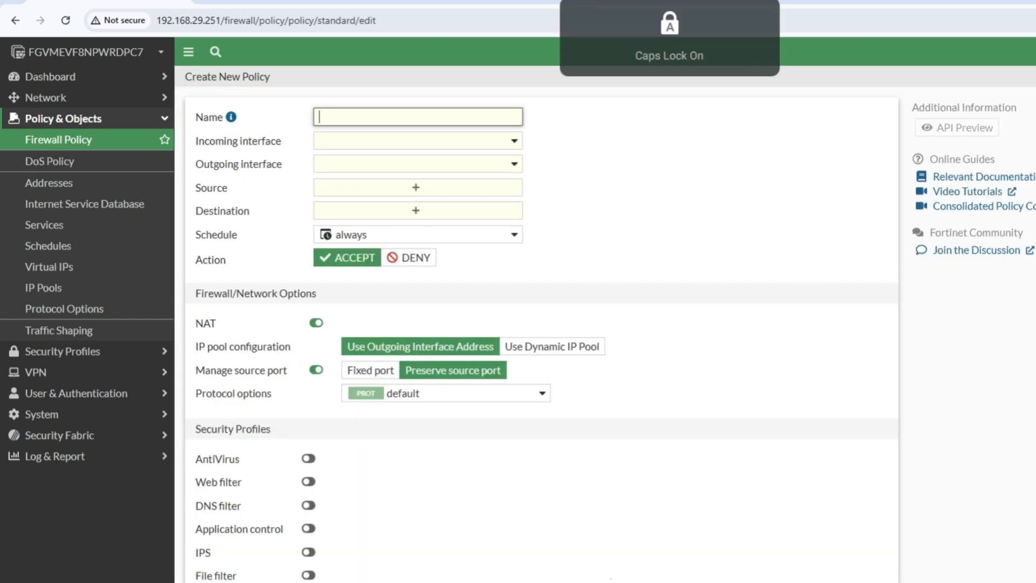
pyautogui.write('W')
pyautogui.press('BackSpace')
pyautogui.write('R')
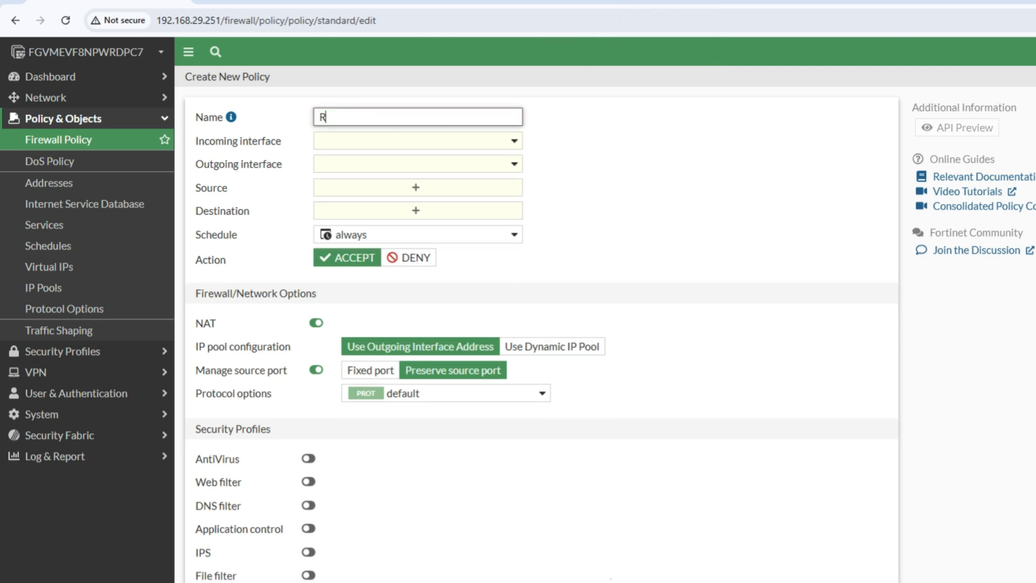
pyautogui.press('capslock')
pyautogui.write('emoet')
pyautogui.press('BackSpace')
pyautogui.press('BackSpace')
pyautogui.press('BackSpace')
pyautogui.write('ote')
pyautogui.press('capslock')
pyautogui.write('A')
pyautogui.press('capslock')
pyautogui.write('ccess')
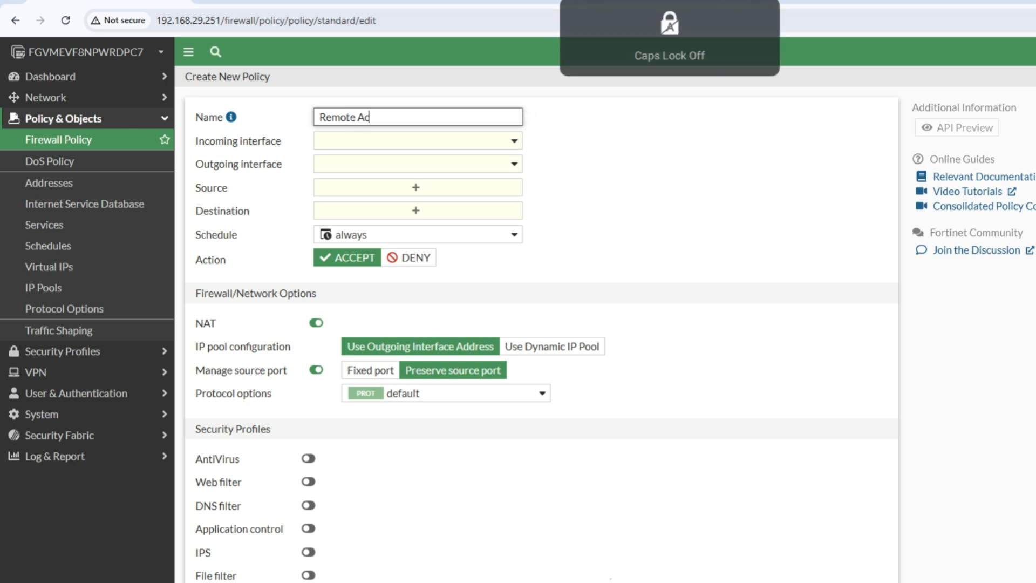
pyautogui.press('capslock')
pyautogui.write('A')
pyautogui.press('capslock')
pyautogui.write('llow')
pyautogui.press('BackSpace')
pyautogui.press('BackSpace')
pyautogui.press('BackSpace')
pyautogui.press('BackSpace')
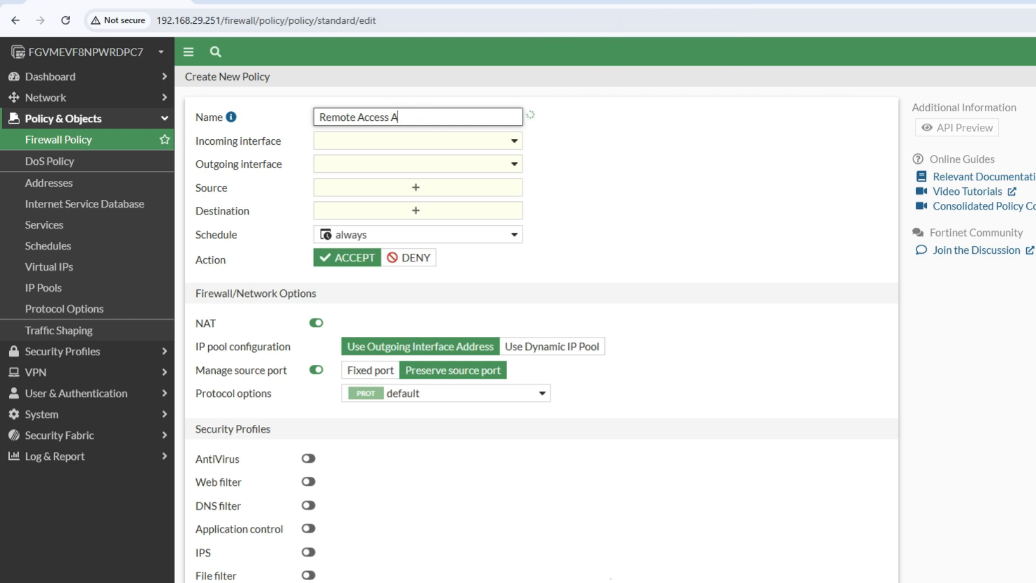
pyautogui.write('llow')
# Set the policy's incoming interface to wan (port1) and its outgoing interface to internal (port2).
pyautogui.press('Tab')
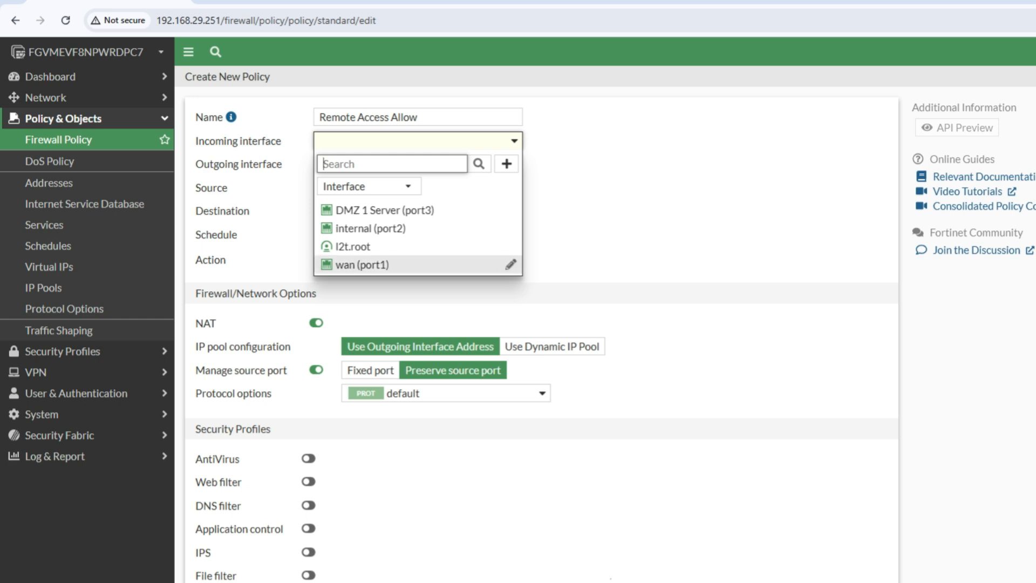
pyautogui.moveTo(324, 263)
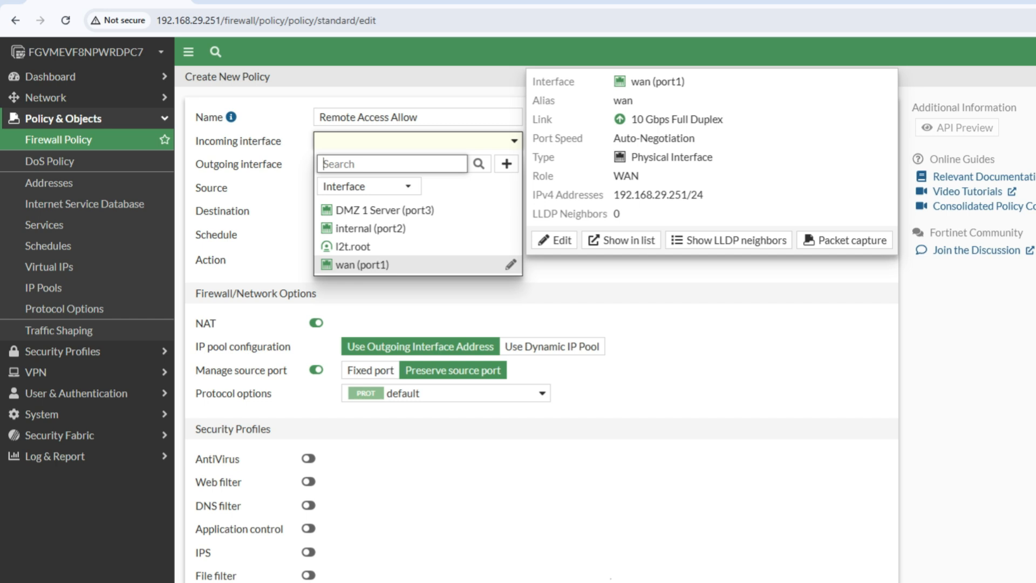
pyautogui.click(362, 264)
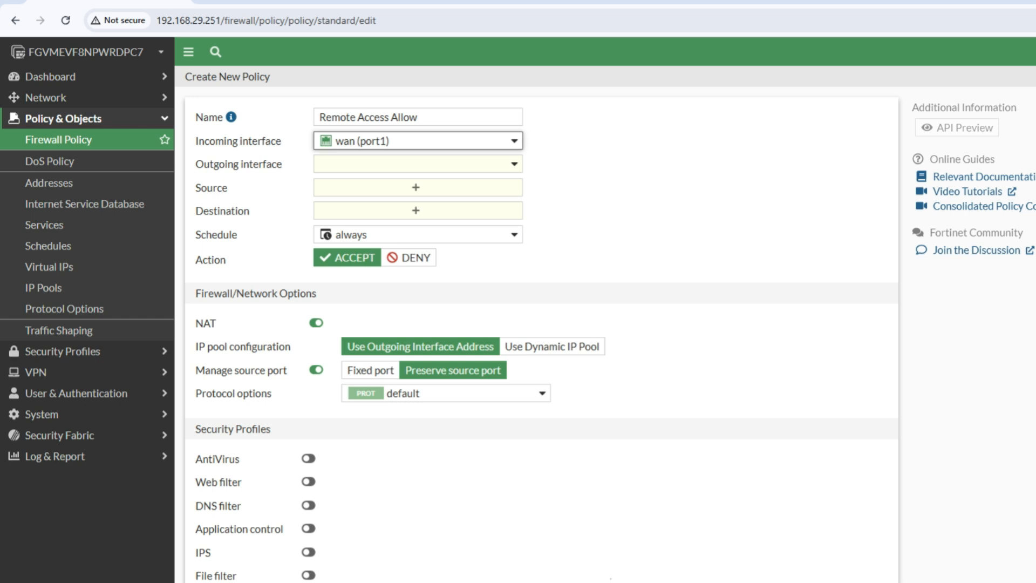
pyautogui.click(418, 164)
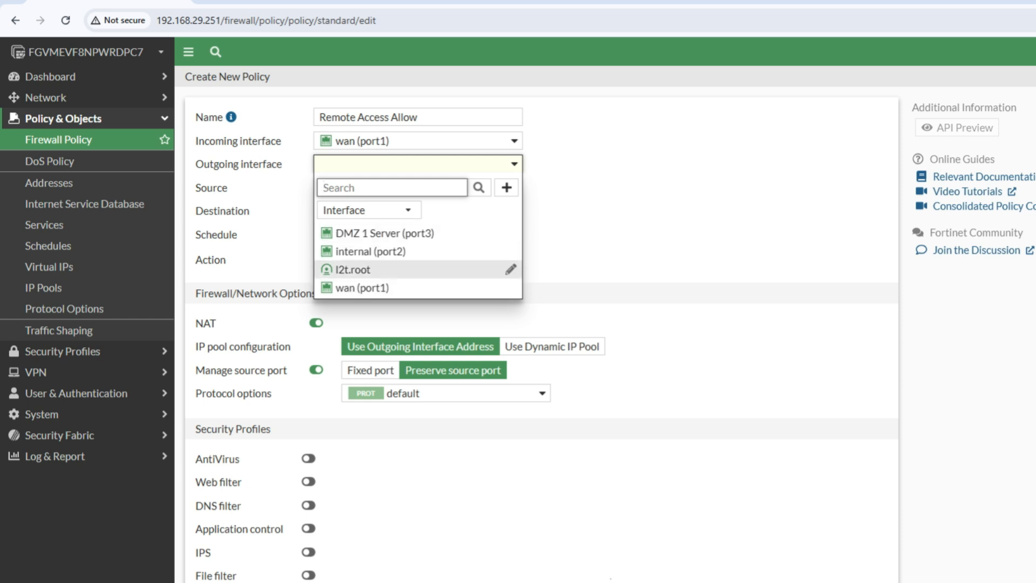
pyautogui.click(370, 251)
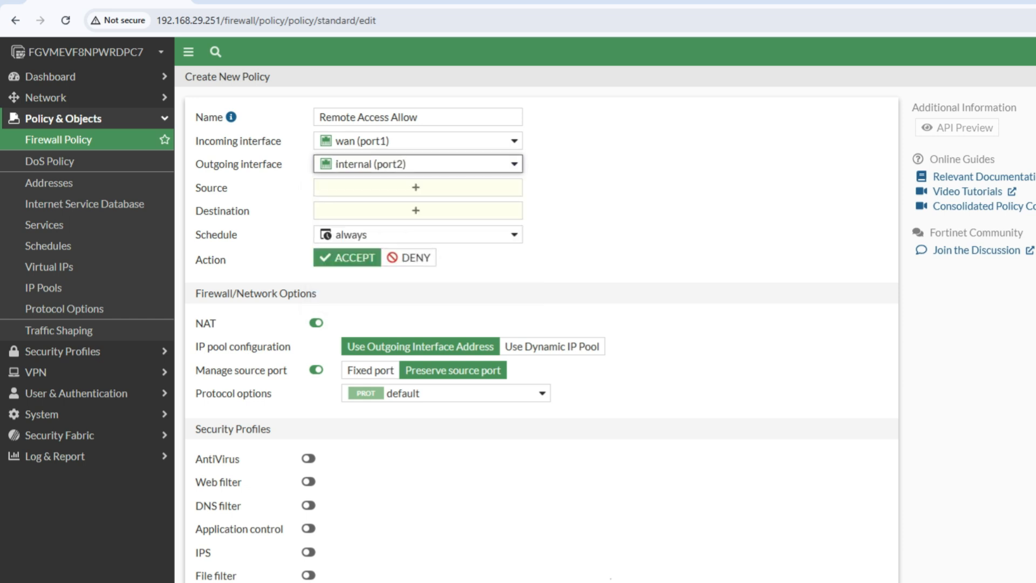
# Set the policy's source to the address object all.
pyautogui.click(416, 188)
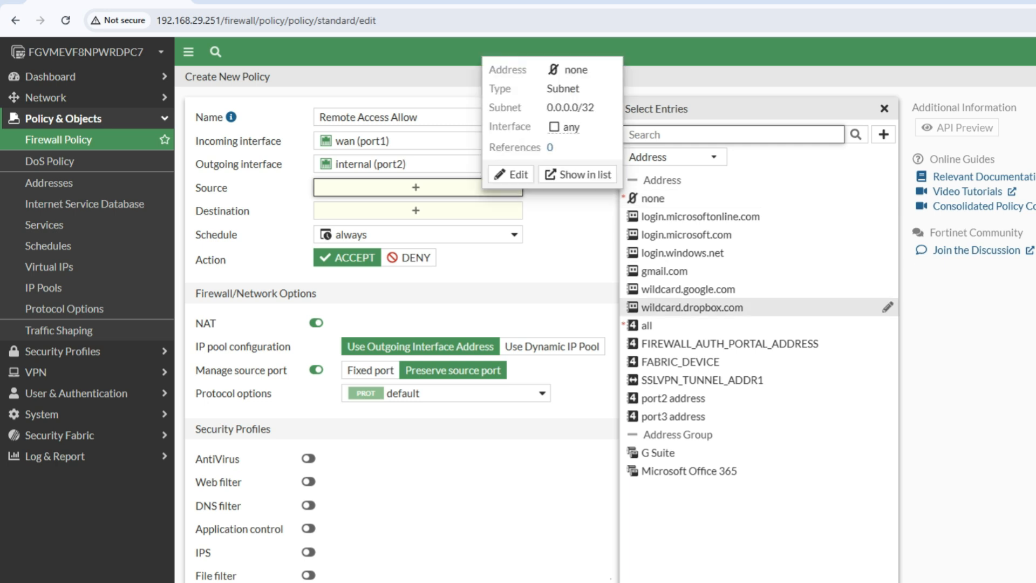
pyautogui.click(647, 326)
pyautogui.click(531, 185)
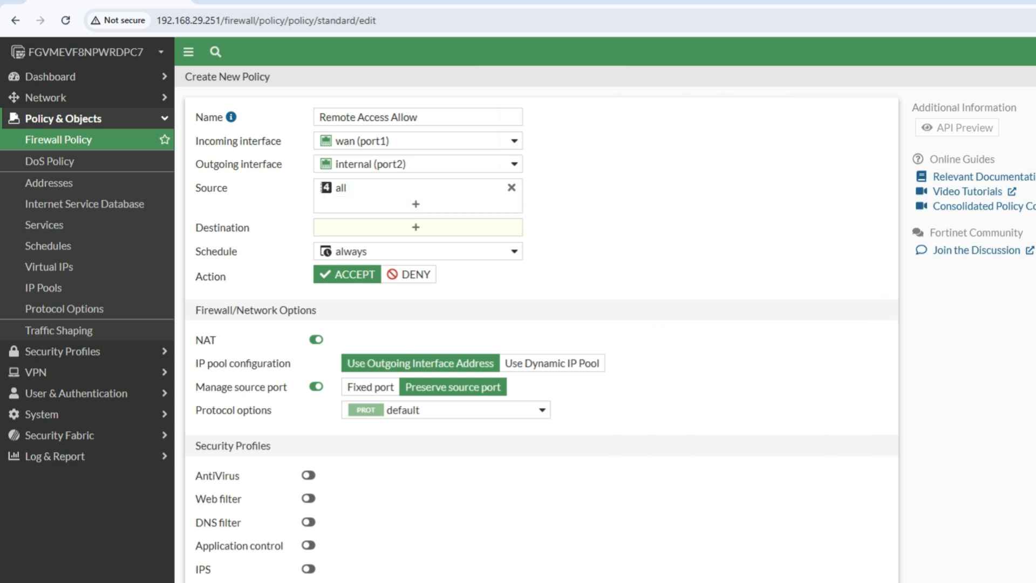
# Set the policy's destination to the Remote Desktop virtual IP and choose always as its schedule.
pyautogui.click(416, 227)
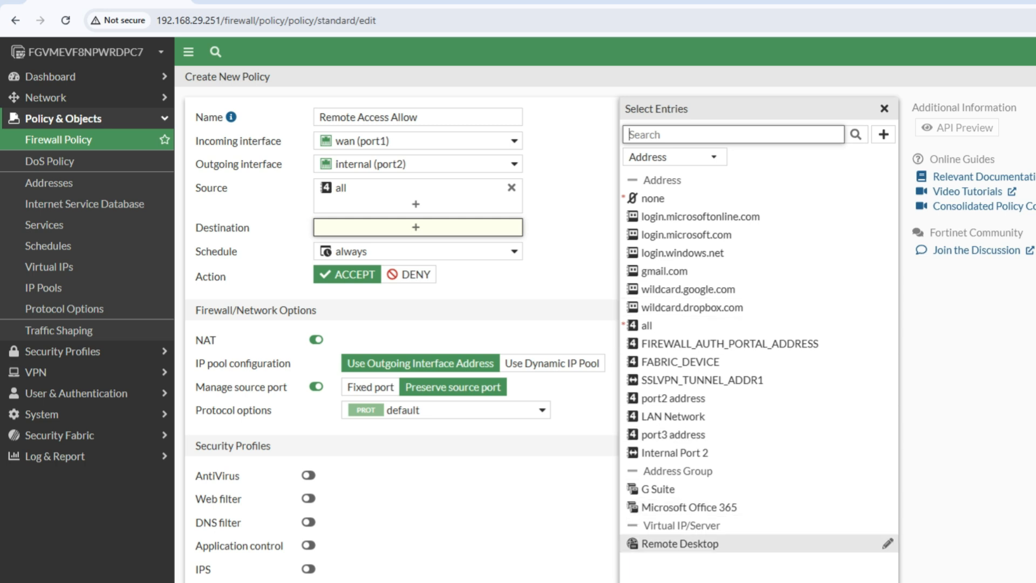
pyautogui.click(679, 544)
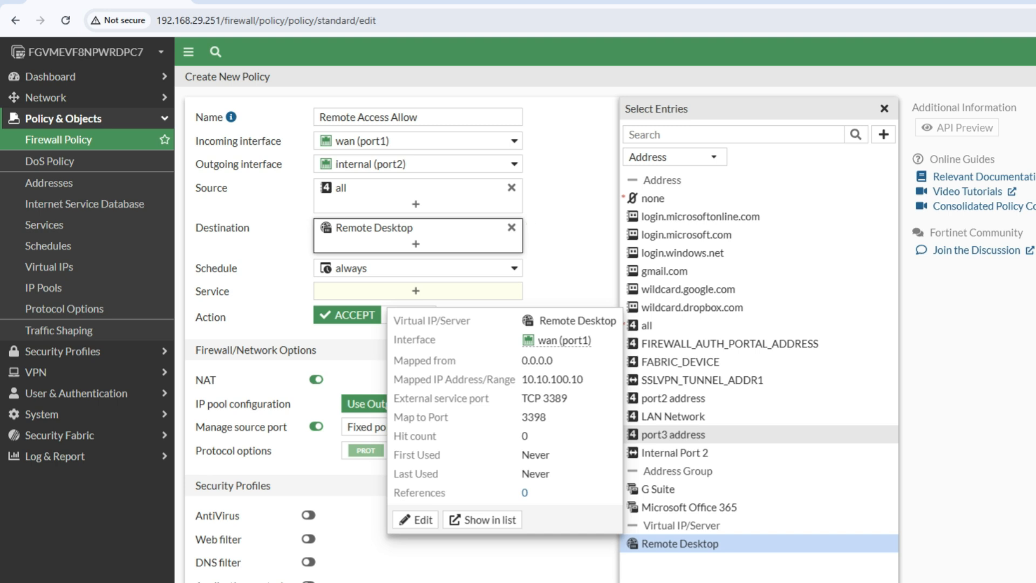
pyautogui.click(569, 243)
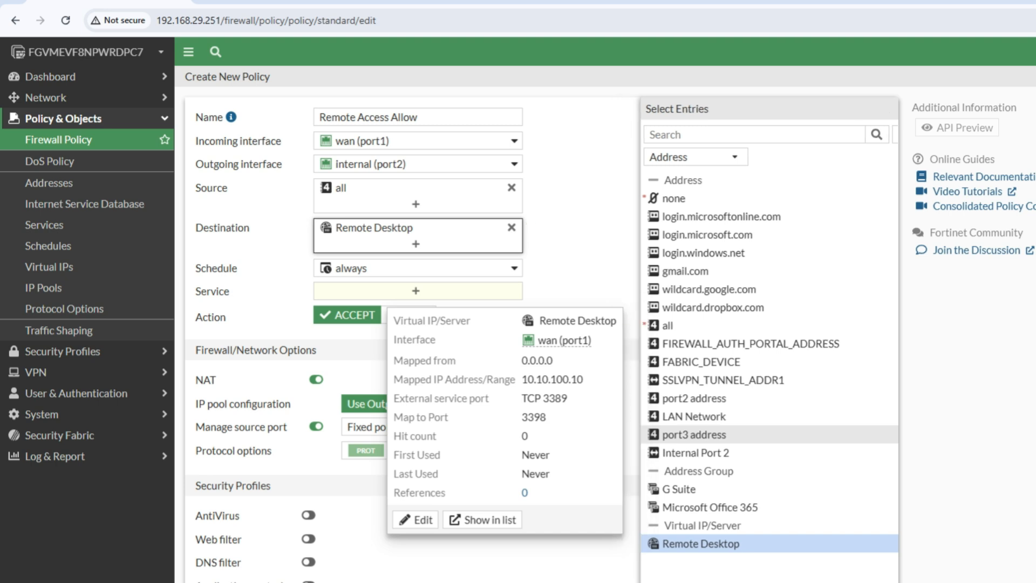
pyautogui.click(418, 268)
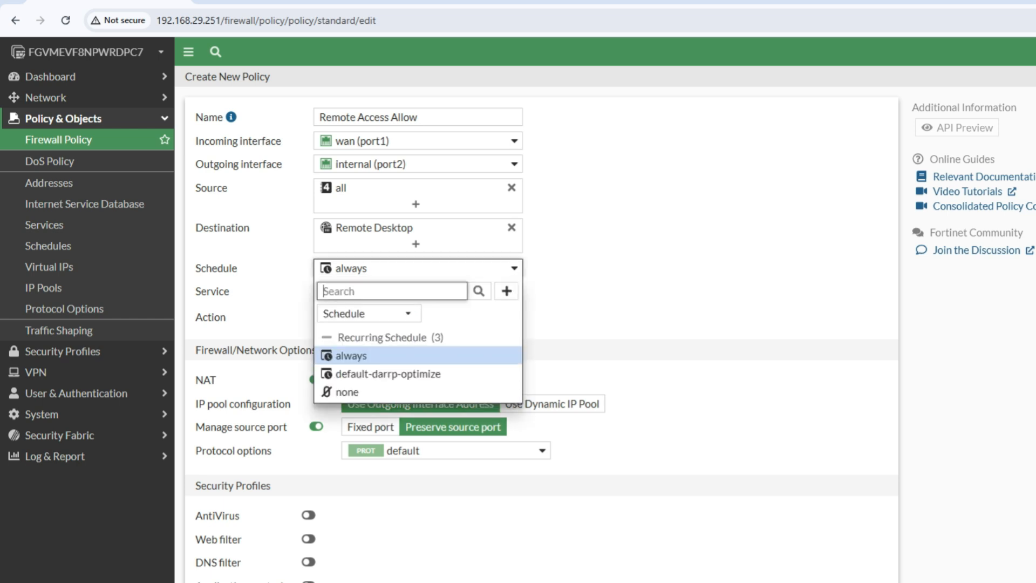
pyautogui.click(418, 355)
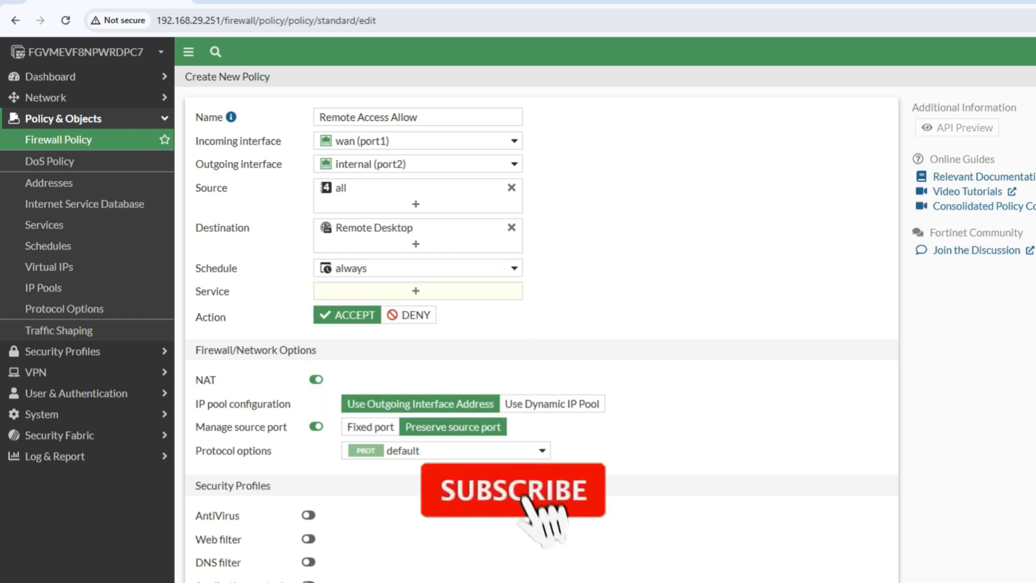
# Search the policy's selectable service entries for port 3398.
pyautogui.click(416, 291)
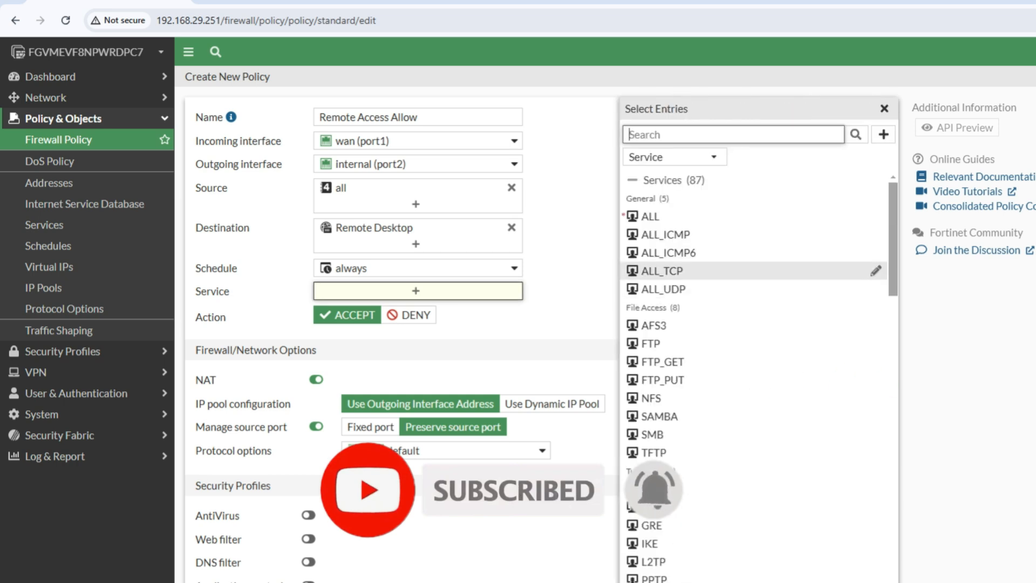
pyautogui.moveTo(650, 216)
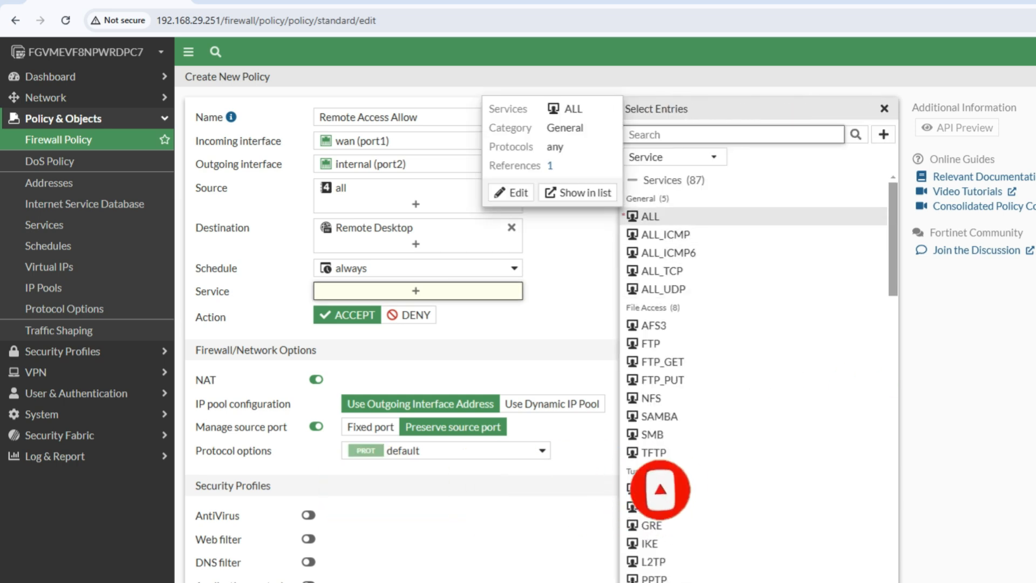
pyautogui.write('3398')
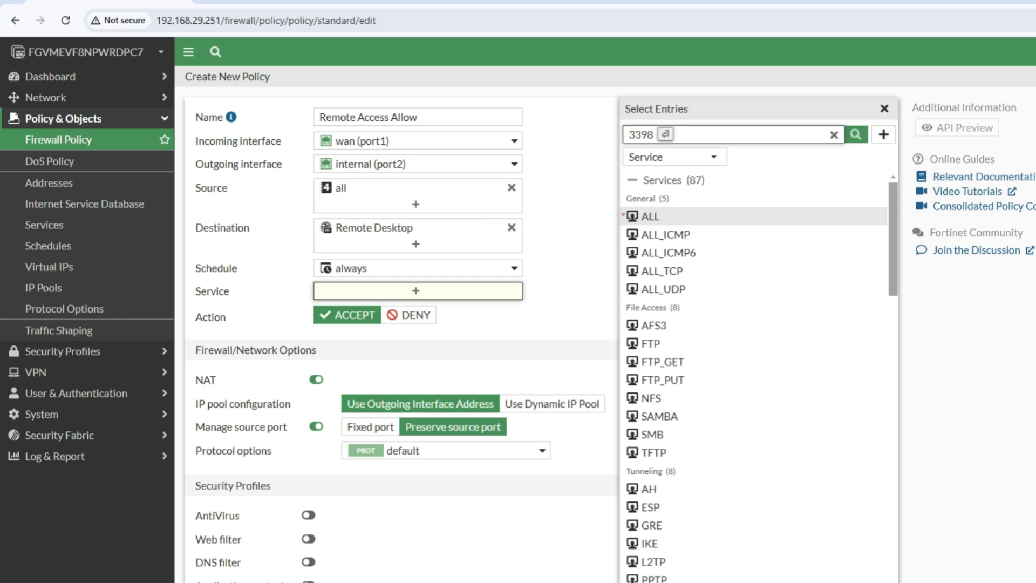
pyautogui.press('Return')
pyautogui.hotkey('shift', 'Left')
pyautogui.hotkey('shift', 'Left')
pyautogui.hotkey('shift', 'Right')
pyautogui.hotkey('shift', 'Right')
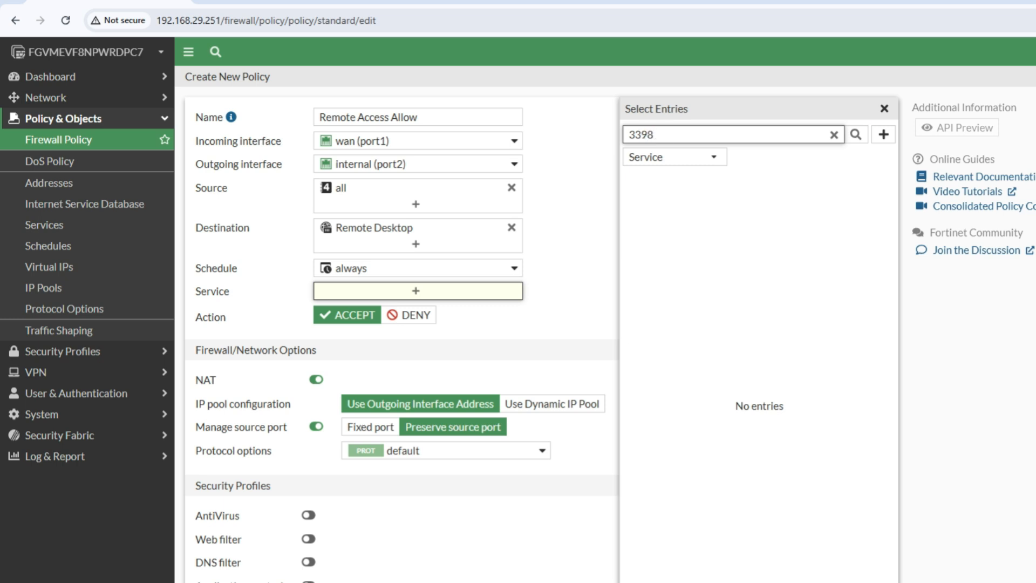
# Search the service entries for port 3389 and add the RDP service to the policy.
pyautogui.press('BackSpace')
pyautogui.press('BackSpace')
pyautogui.write('89')
pyautogui.press('Return')
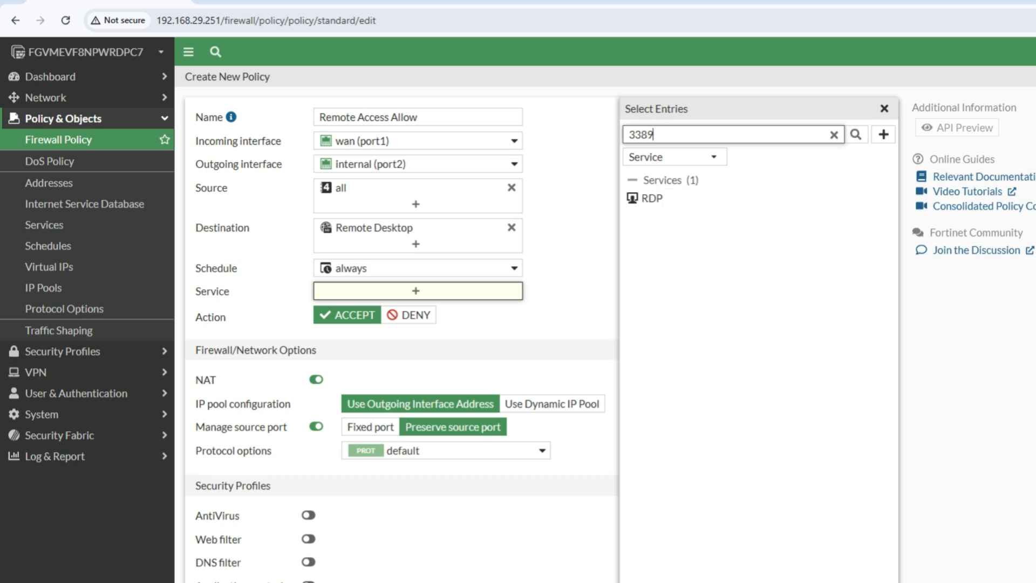
pyautogui.click(651, 198)
# Search the service entries for port 8080.
pyautogui.click(669, 134)
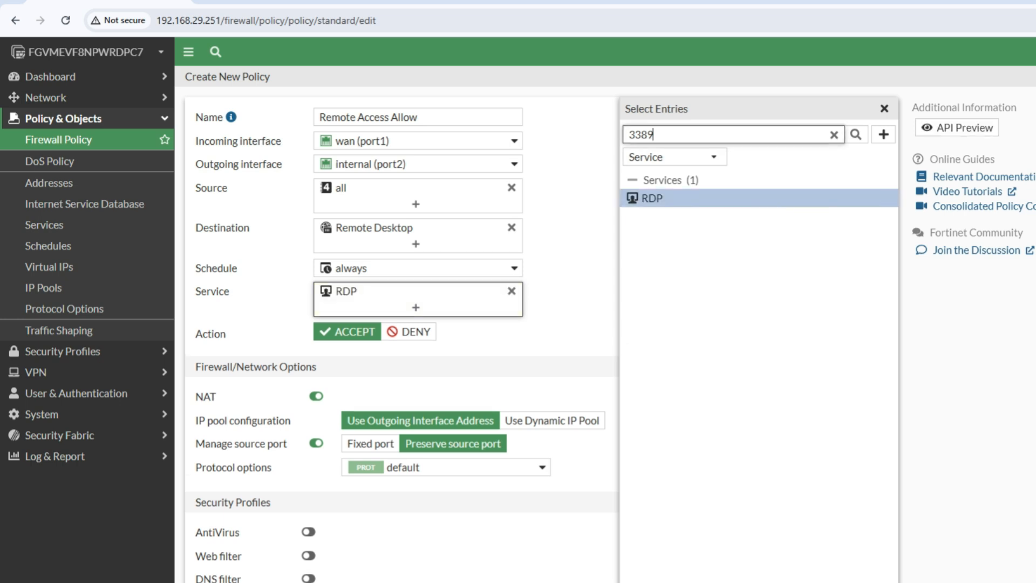
pyautogui.press('BackSpace')
pyautogui.press('BackSpace')
pyautogui.press('BackSpace')
pyautogui.press('BackSpace')
pyautogui.write('8080')
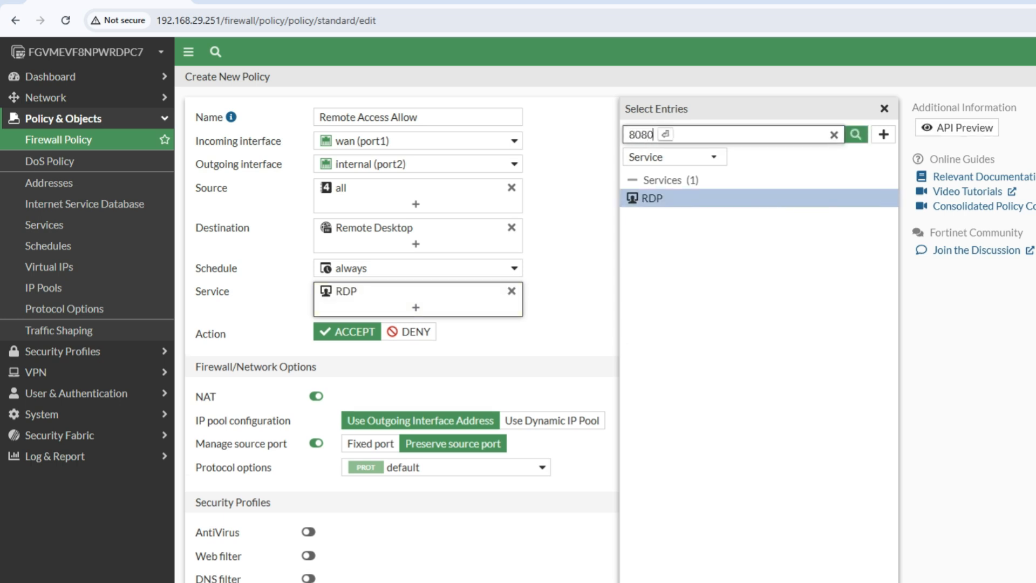
pyautogui.press('Return')
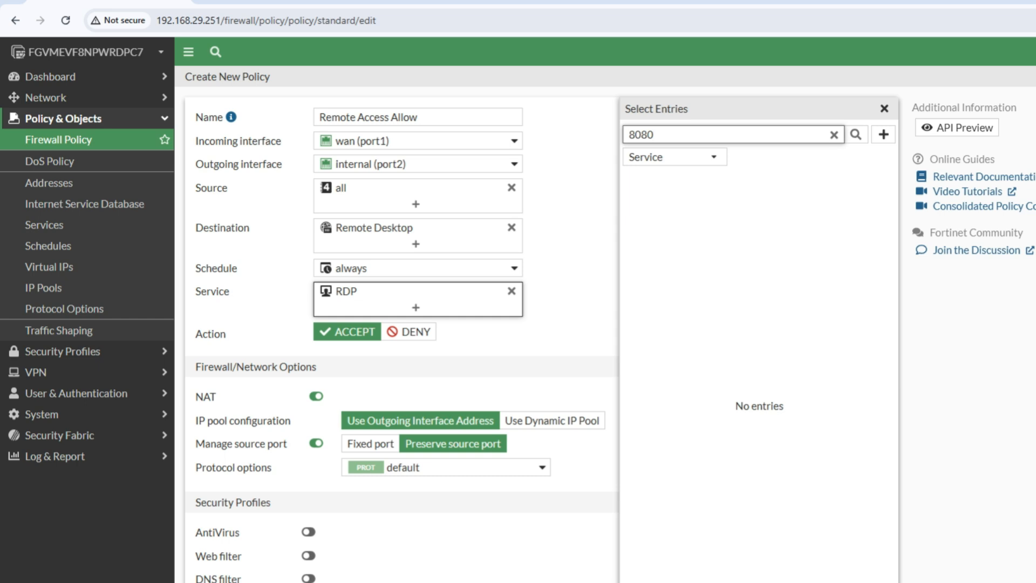
# Search the service entries for port 80 and add the HTTP service to the policy.
pyautogui.press('BackSpace')
pyautogui.press('BackSpace')
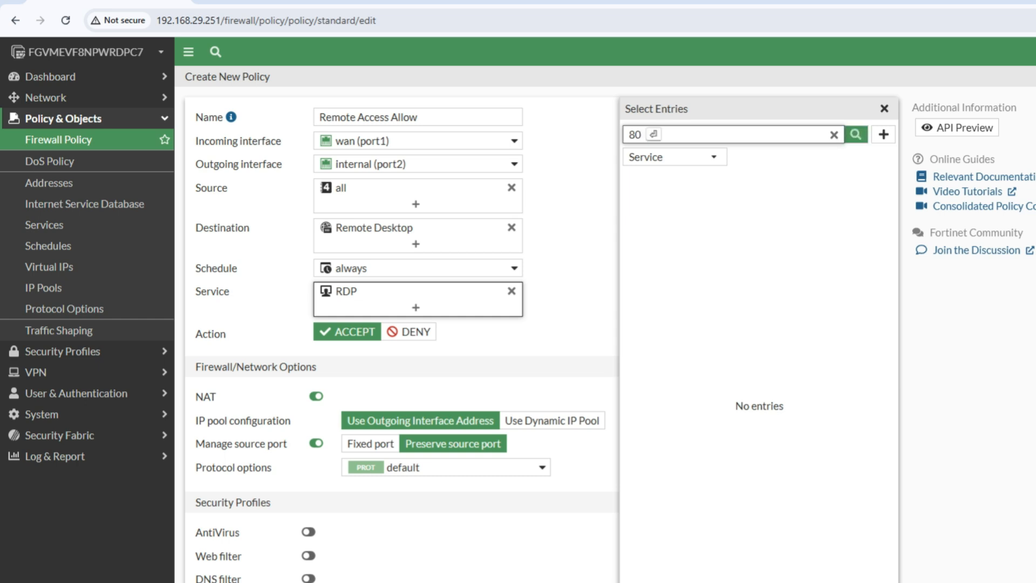
pyautogui.press('BackSpace')
pyautogui.press('BackSpace')
pyautogui.write('80')
pyautogui.press('Return')
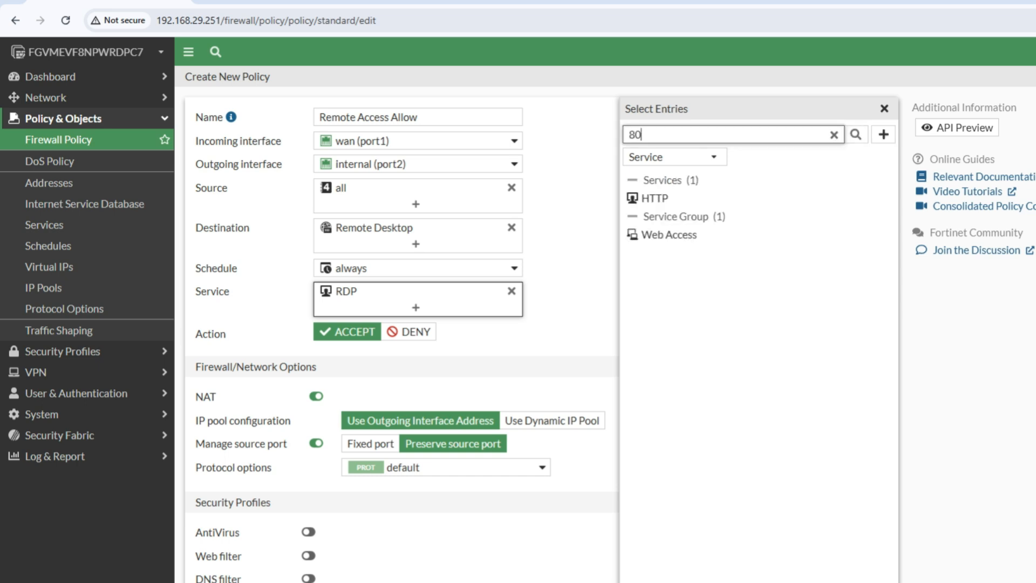
pyautogui.click(669, 198)
# Search the service entries for port 443, add the HTTPS service and finish the service selection.
pyautogui.click(674, 134)
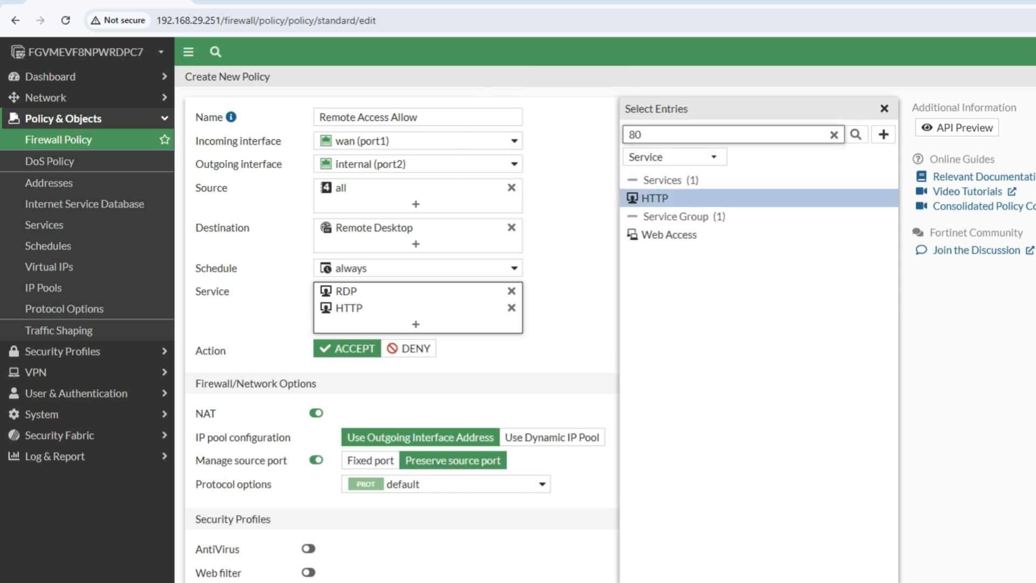
pyautogui.press('BackSpace')
pyautogui.press('BackSpace')
pyautogui.write('443')
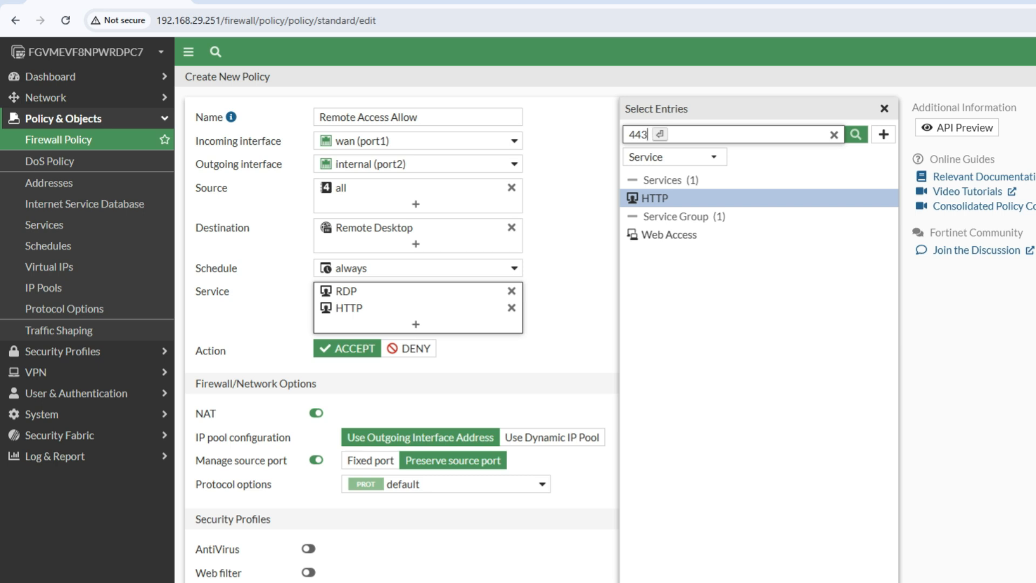
pyautogui.press('Return')
pyautogui.click(658, 198)
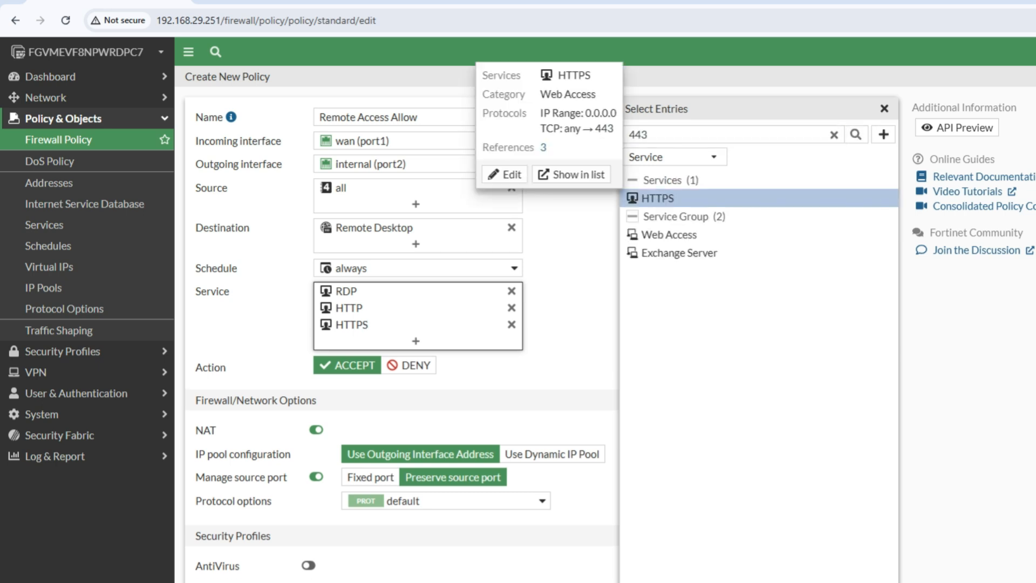
pyautogui.click(572, 302)
# Set the action to ACCEPT with NAT disabled, save the policy and expand its wan (port1) to internal (port2) group in the policy list.
pyautogui.click(346, 365)
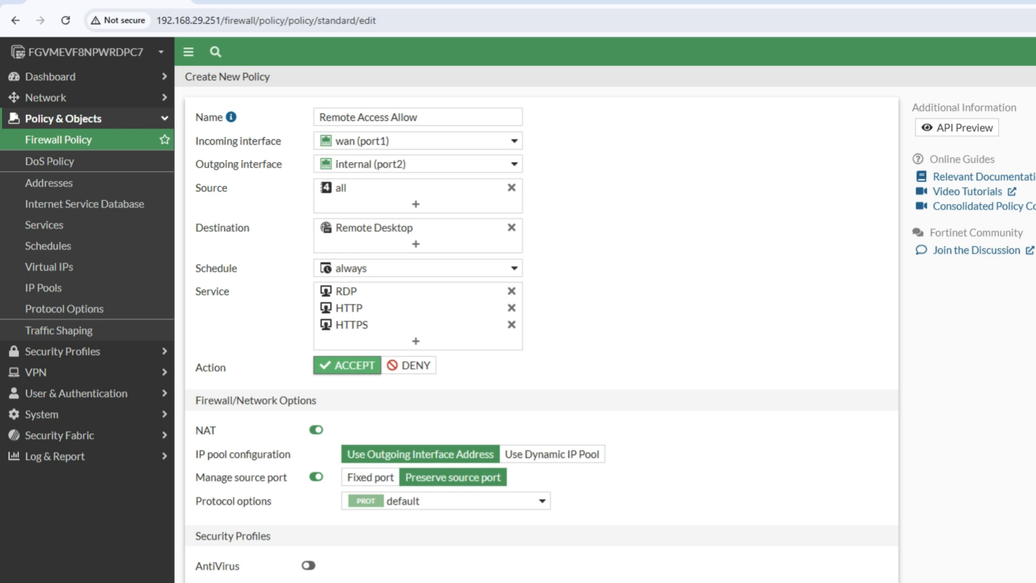
pyautogui.scroll(-3, 540, 335)
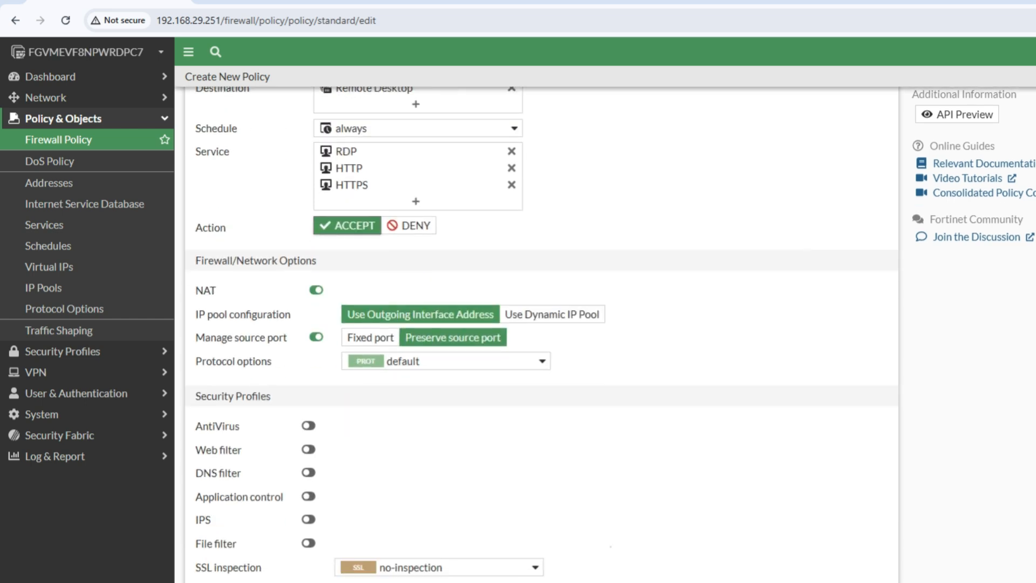
pyautogui.click(317, 290)
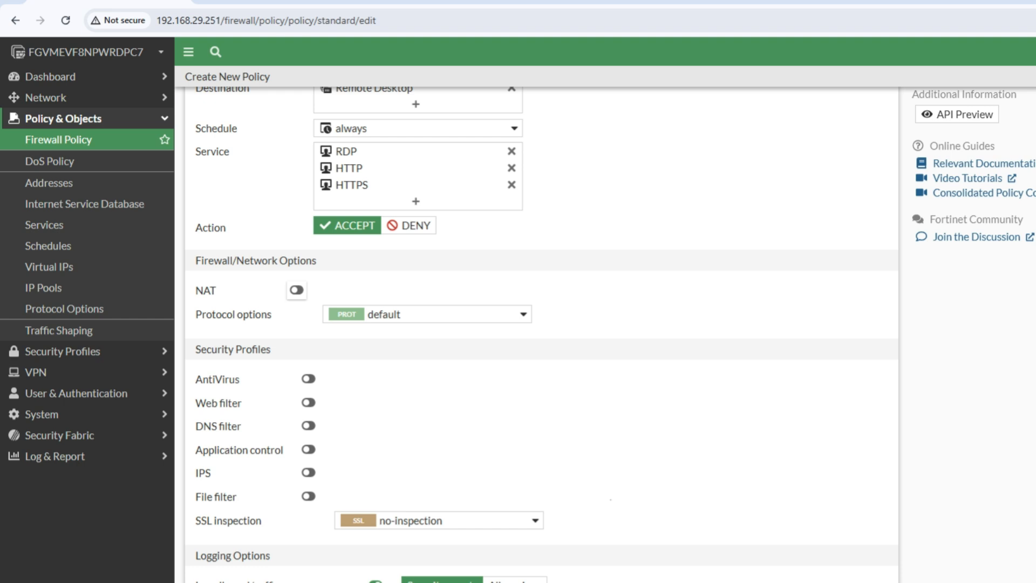
pyautogui.scroll(-2, 542, 335)
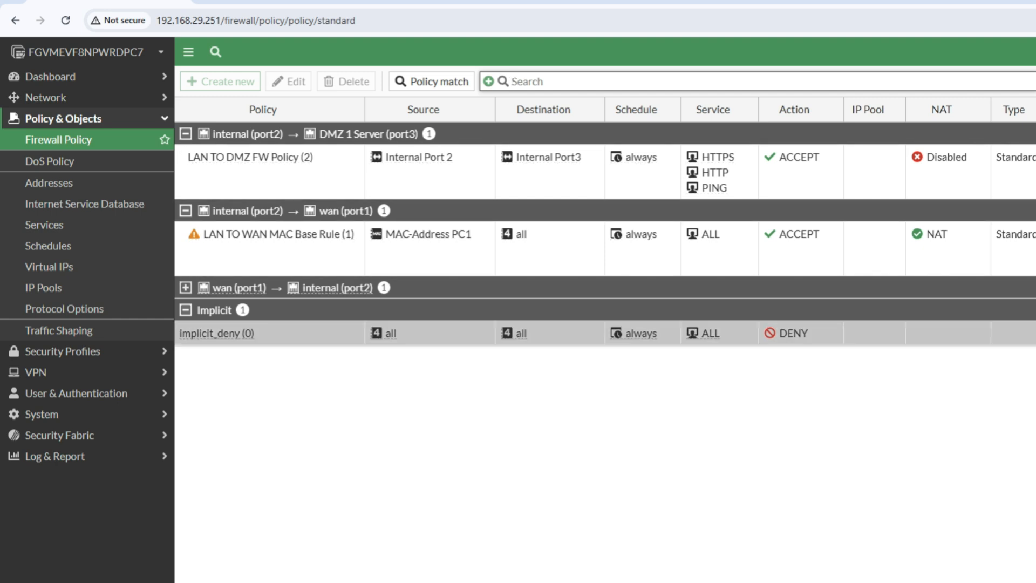
pyautogui.click(186, 287)
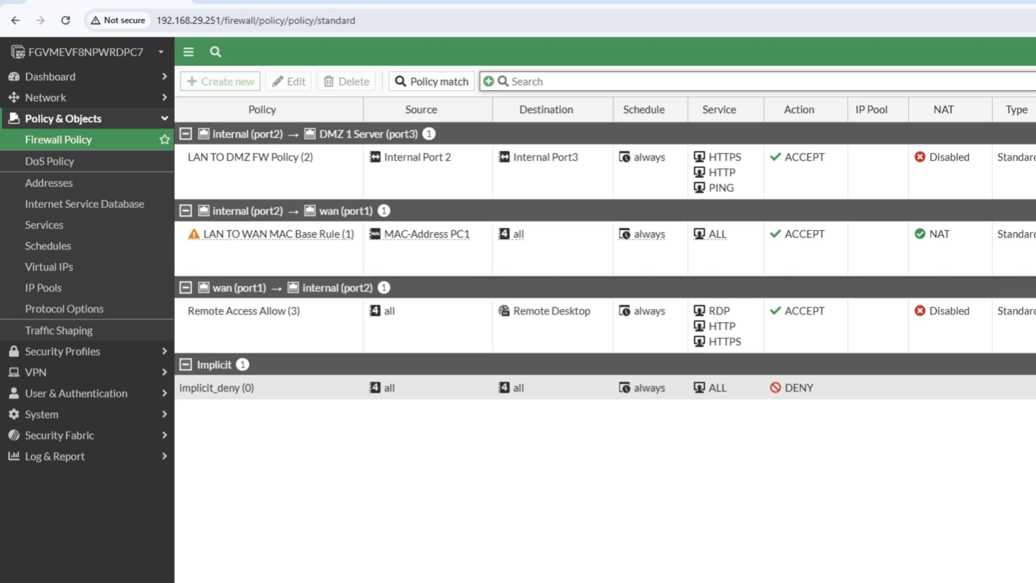
# Open the Status dashboard and select the WAN IP address in System Information.
pyautogui.click(50, 76)
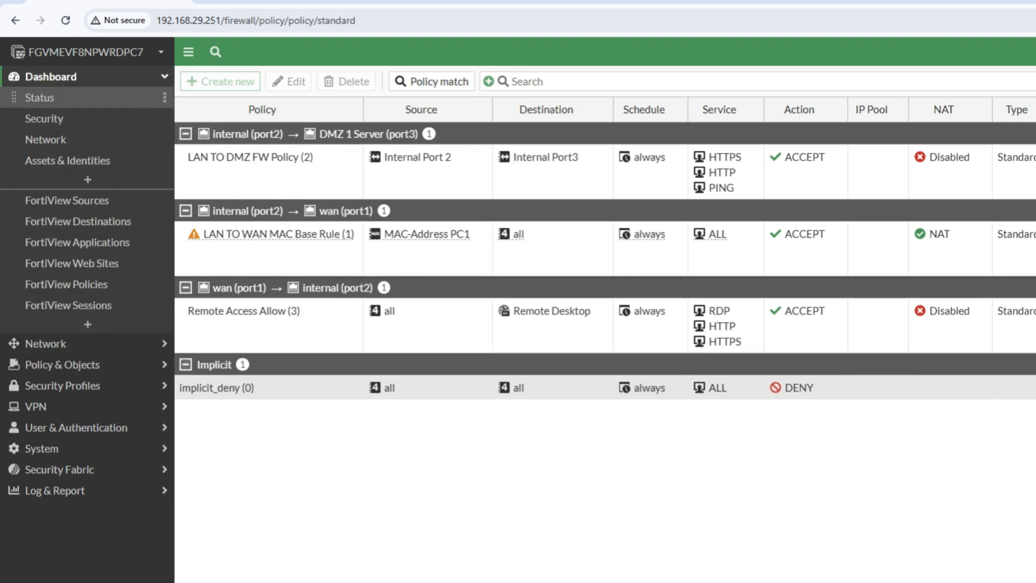
pyautogui.click(40, 97)
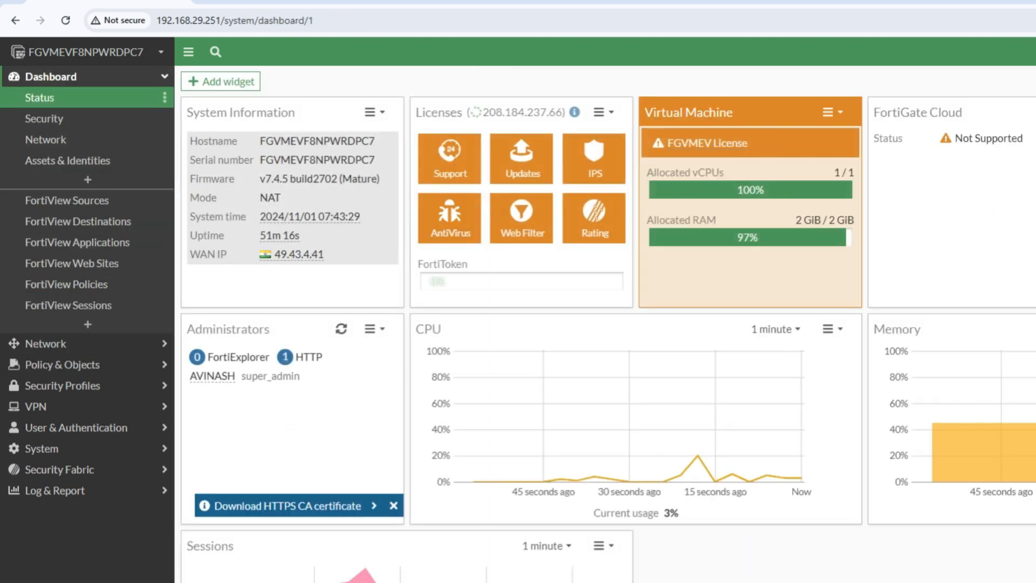
pyautogui.moveTo(324, 254); pyautogui.dragTo(275, 254)
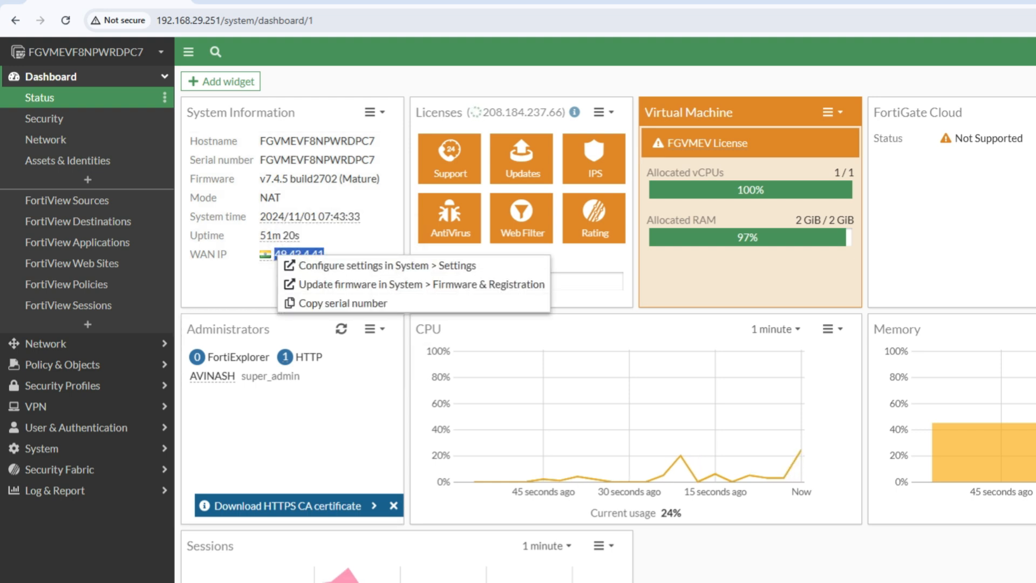
# Find and launch Remote Desktop Connection on the local Windows computer.
pyautogui.press('super')
pyautogui.write('re')
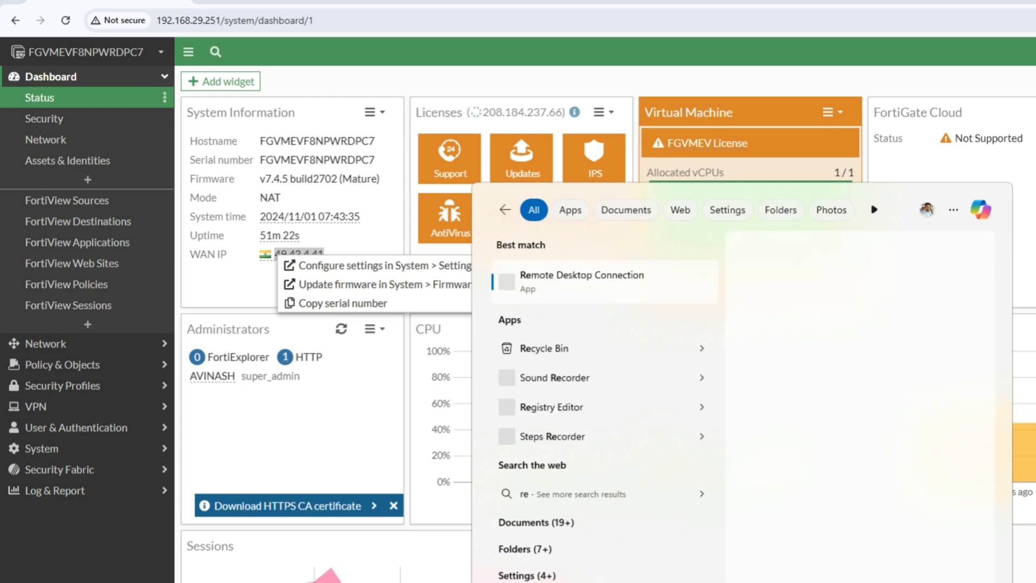
pyautogui.press('Return')
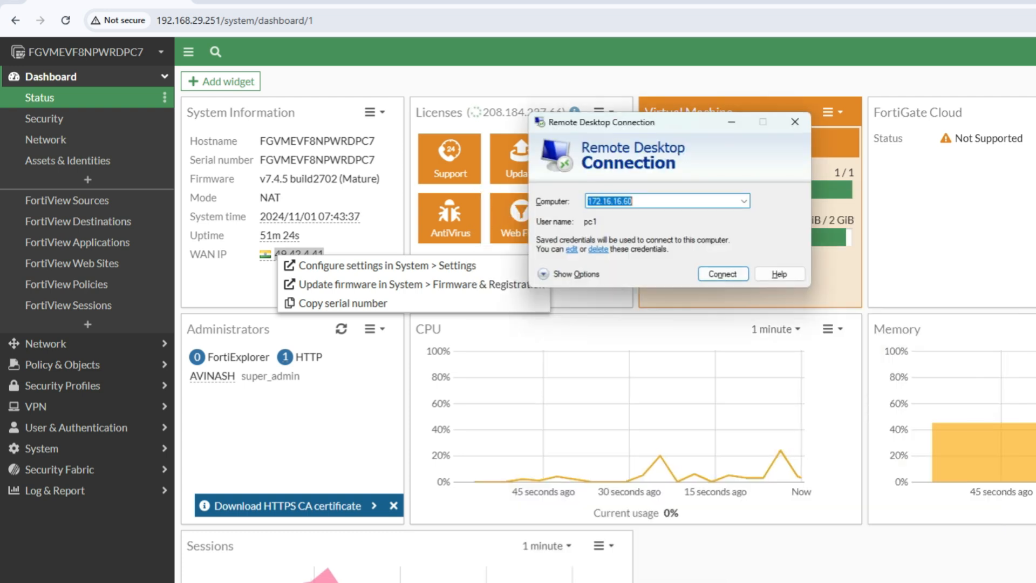
# Try to connect to the WAN IP address 49.43.4.41 with Remote Desktop Connection.
pyautogui.write('49.43.4.41')
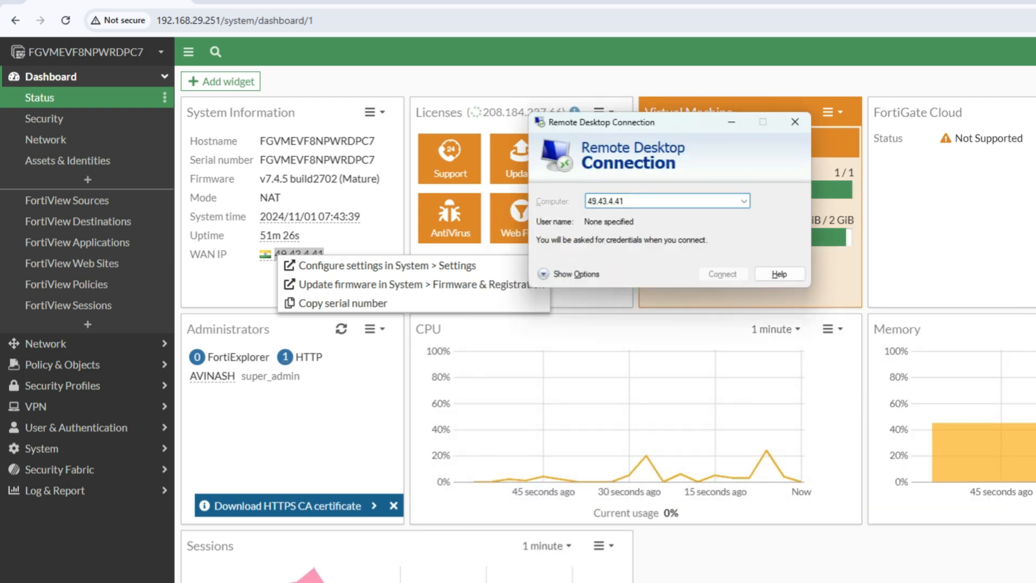
pyautogui.press('Return')
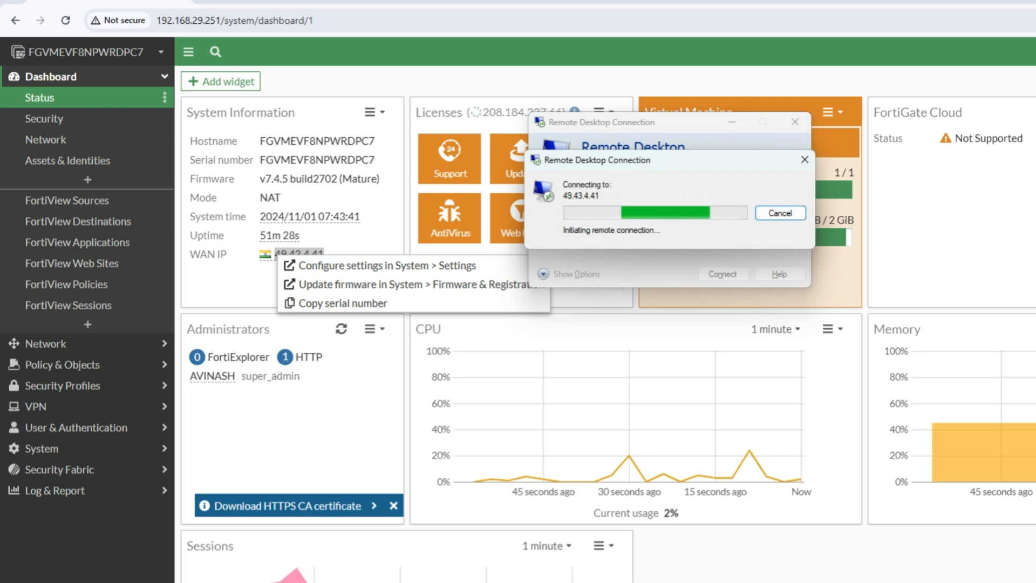
pyautogui.moveTo(676, 160); pyautogui.dragTo(679, 299)
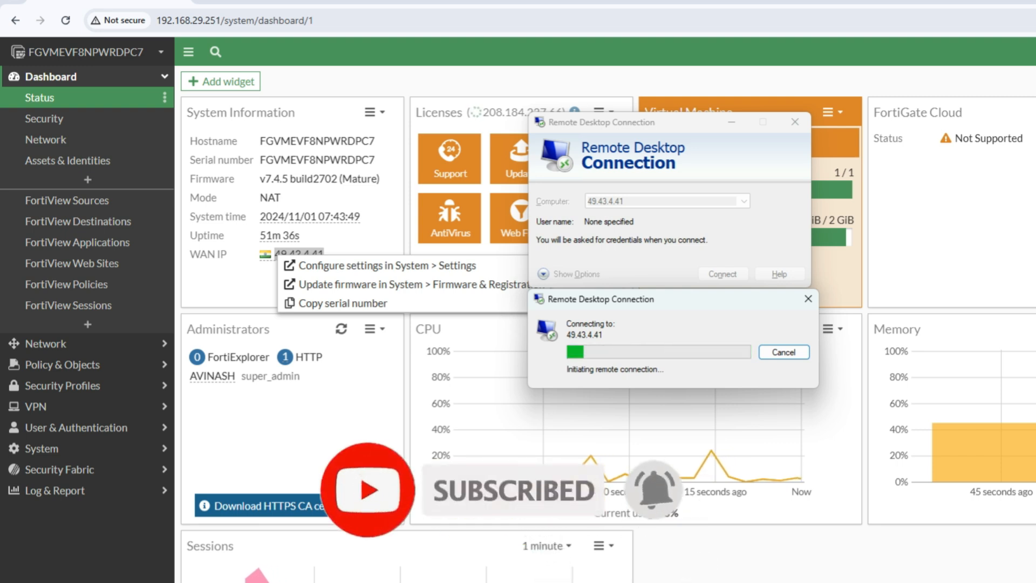
pyautogui.click(237, 287)
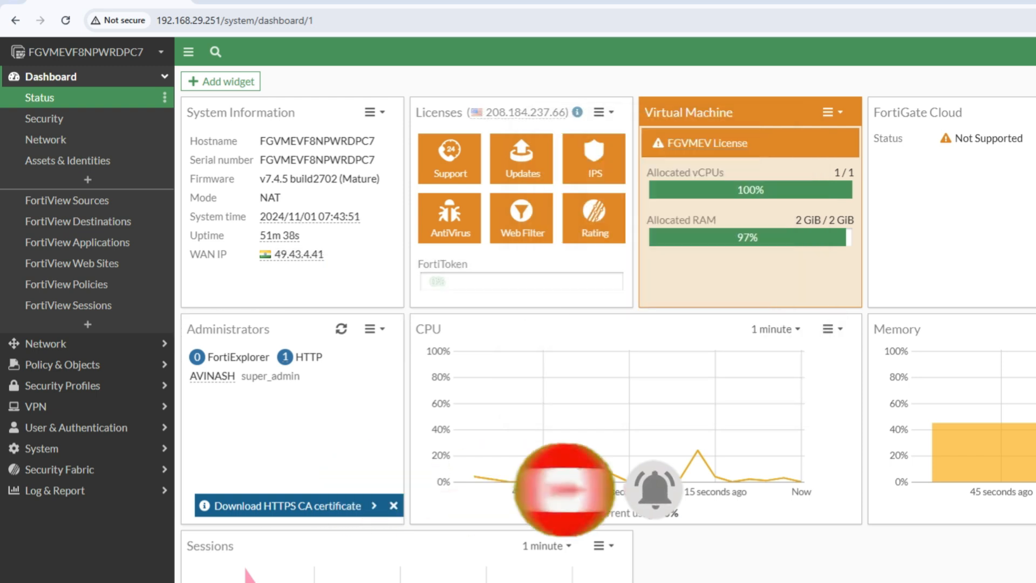
pyautogui.hotkey('alt', 'Tab')
pyautogui.moveTo(665, 303); pyautogui.dragTo(665, 266)
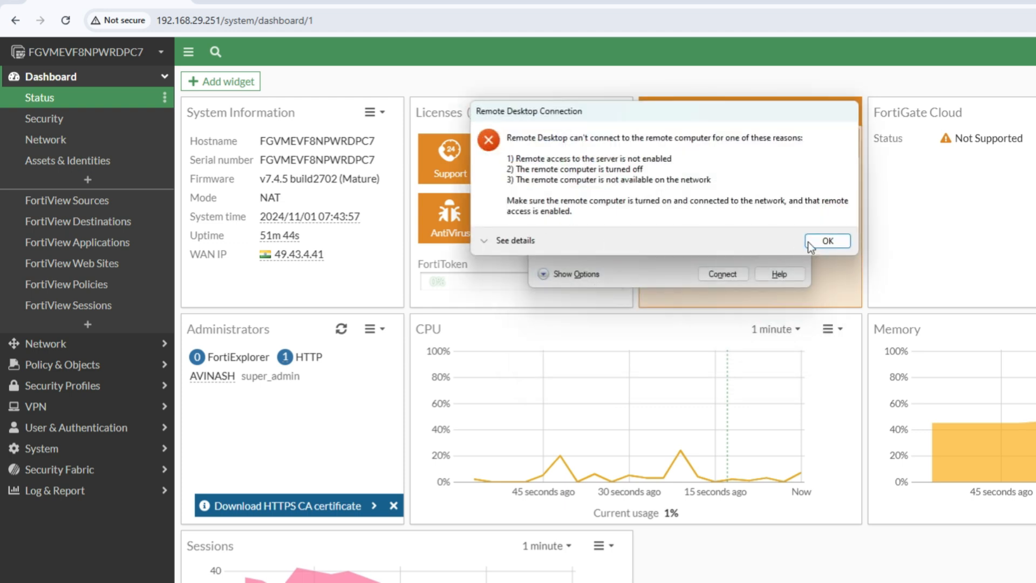
# Retry the remote desktop connection to 49.43.4.41, cancel the attempt and close Remote Desktop Connection.
pyautogui.click(826, 240)
pyautogui.click(722, 273)
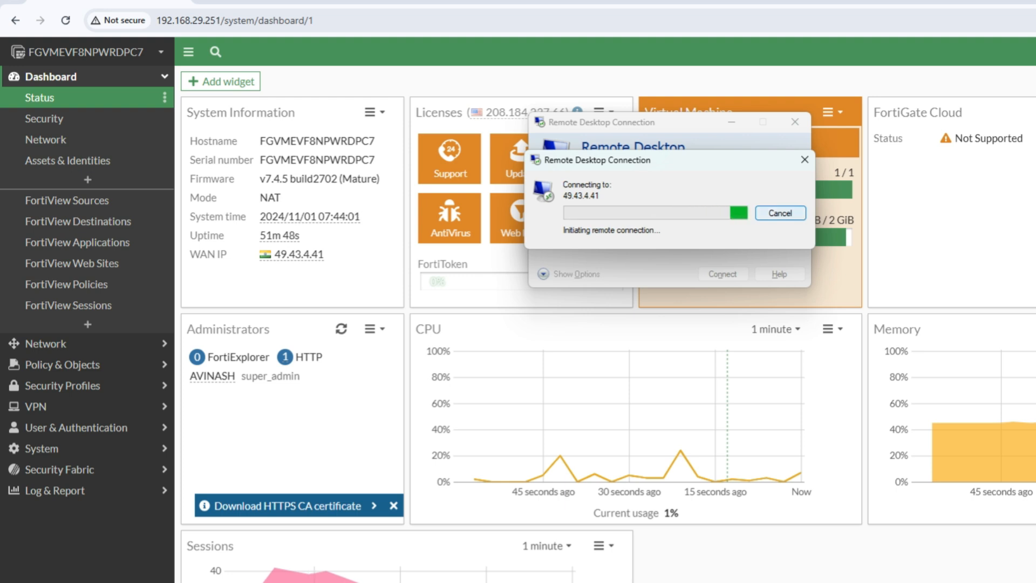
pyautogui.click(780, 213)
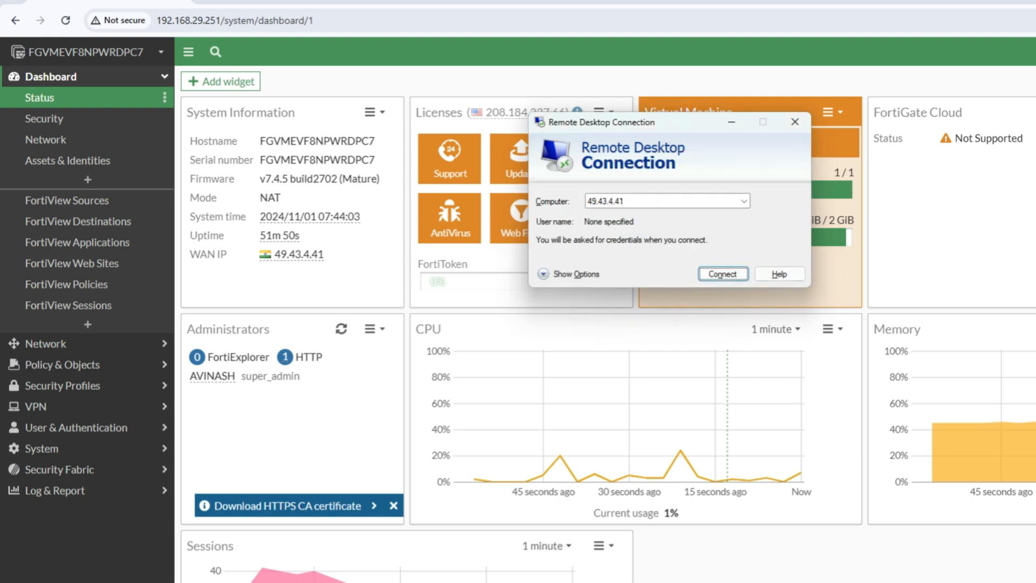
pyautogui.click(795, 122)
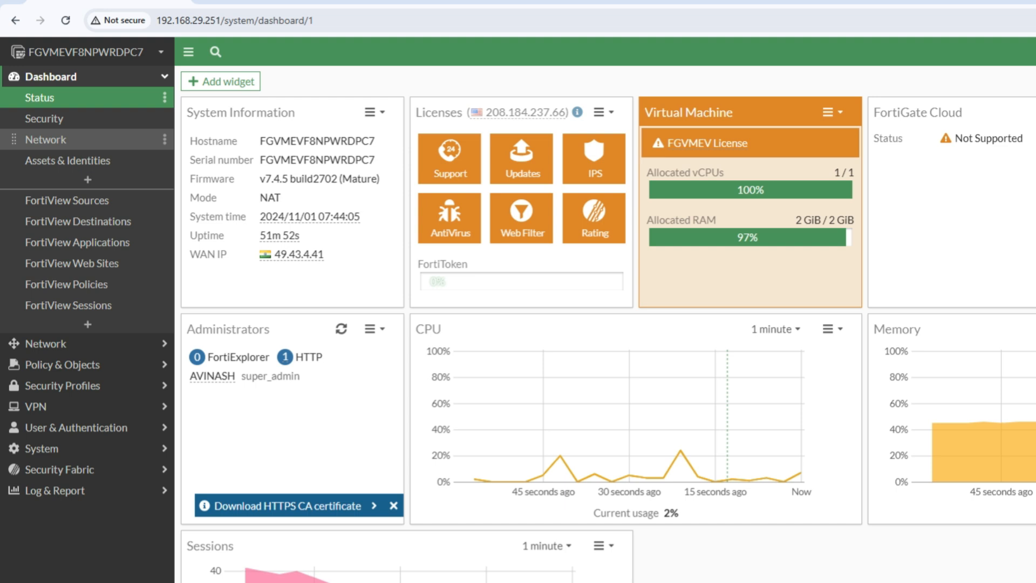
# Open the firewall's network interface list and check the IP address details of the wan (port1) interface.
pyautogui.click(46, 139)
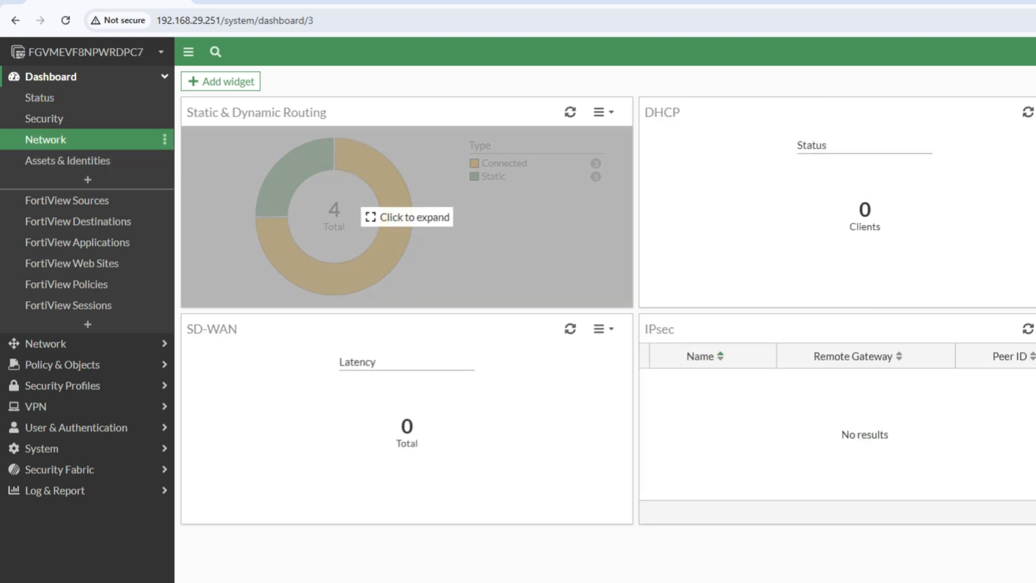
pyautogui.click(46, 343)
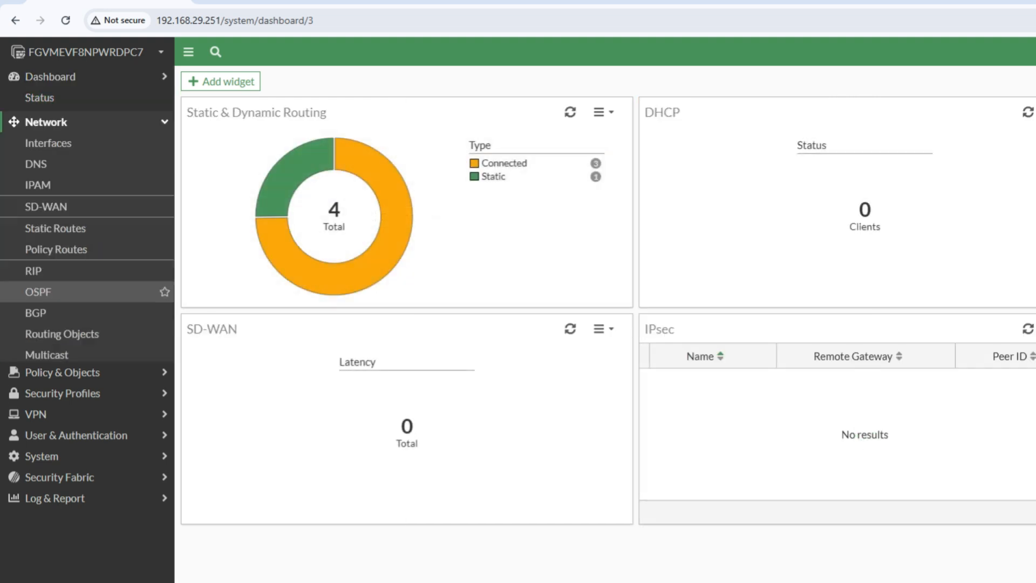
pyautogui.click(48, 118)
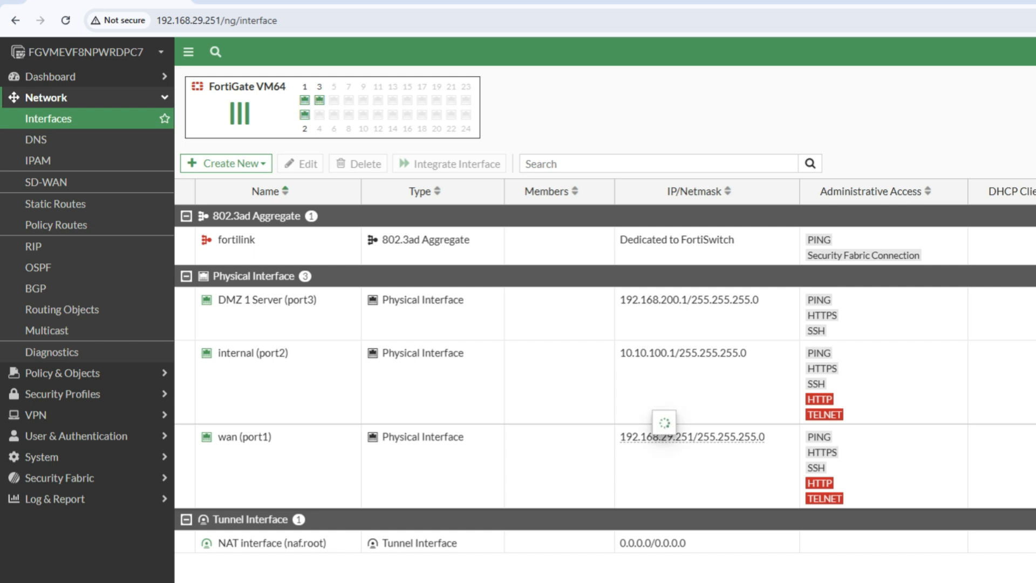
pyautogui.moveTo(665, 424)
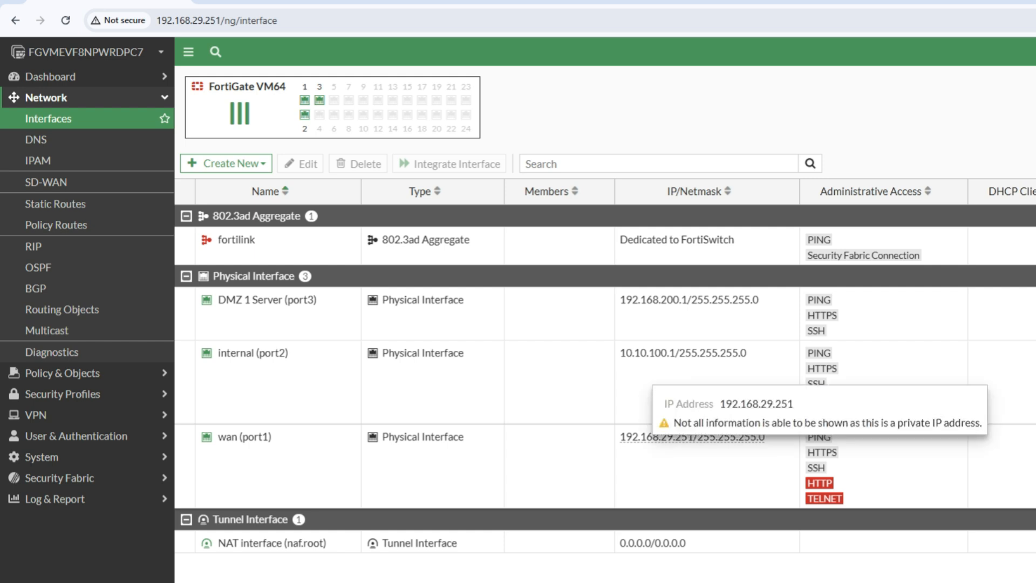